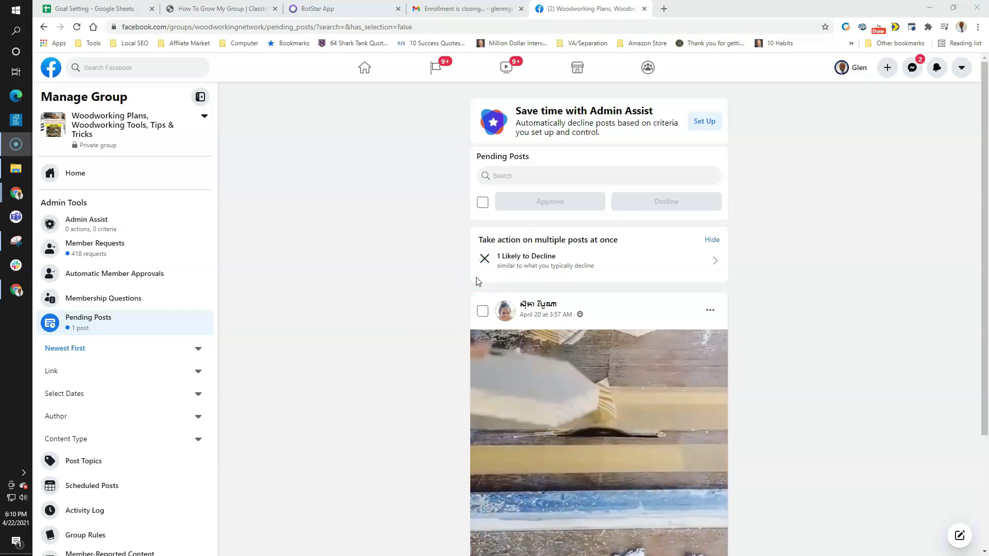
Navigate the group page to reach the Manage Group sidebar.
{"action": "left_click", "coordinate": [475, 272]}
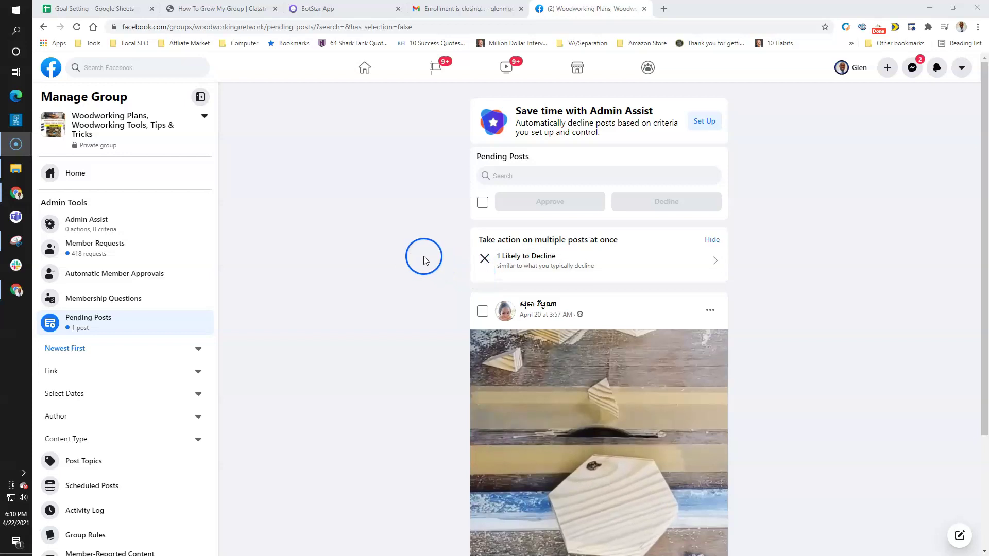
{"action": "left_click", "coordinate": [381, 320]}
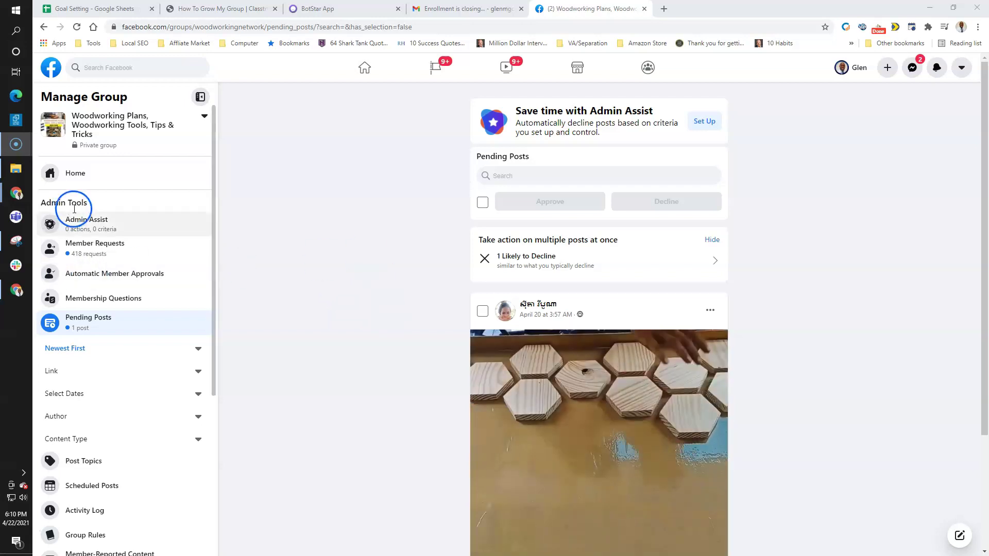
{"action": "left_click", "coordinate": [704, 122]}
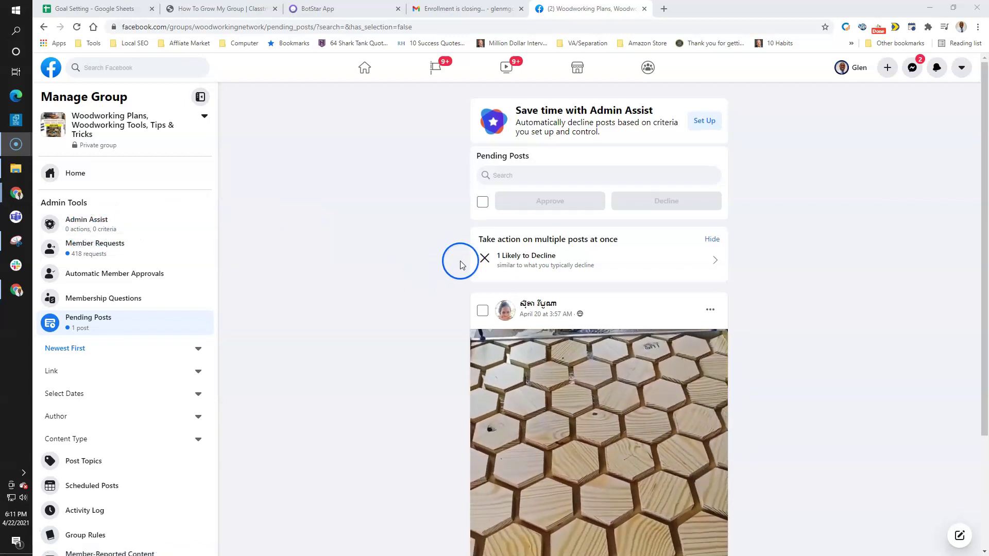
{"action": "scroll", "coordinate": [494, 263], "scroll_direction": "down", "scroll_amount": 3}
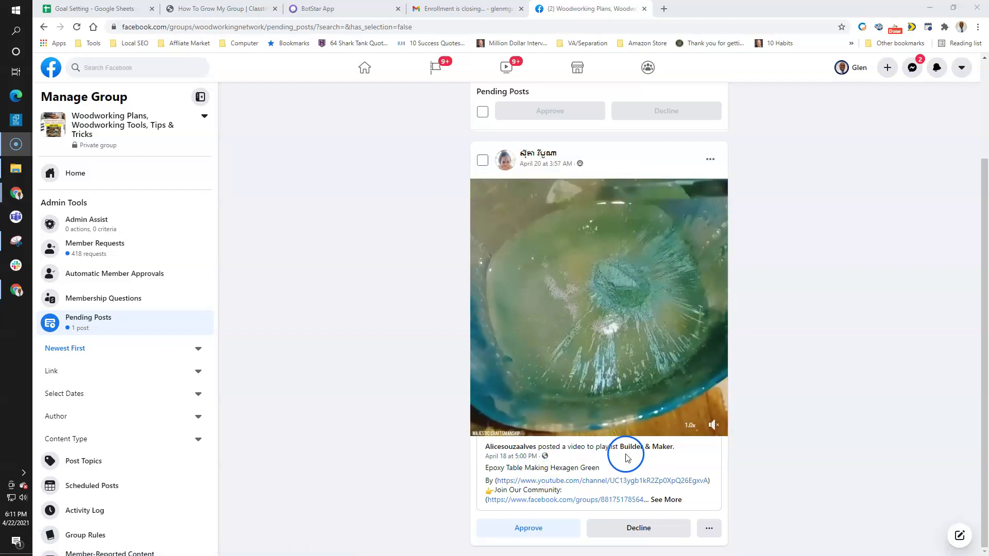
{"action": "scroll", "coordinate": [563, 369], "scroll_direction": "up", "scroll_amount": 3}
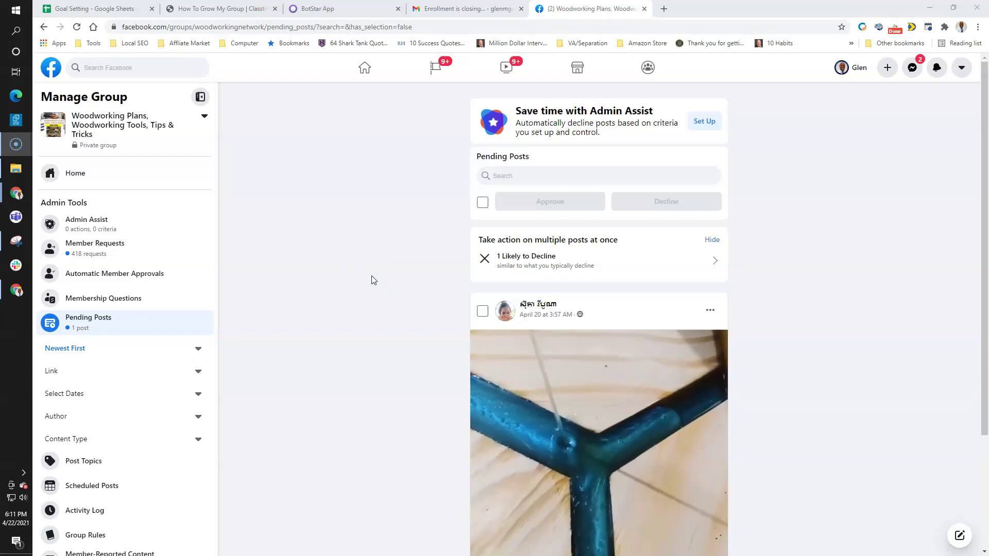
{"action": "left_click", "coordinate": [377, 289]}
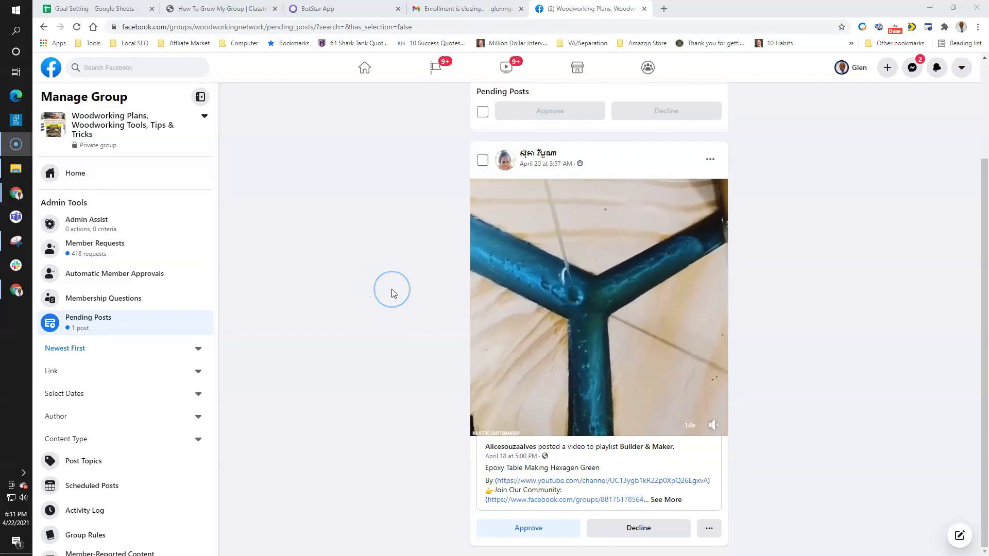
{"action": "left_click", "coordinate": [390, 282]}
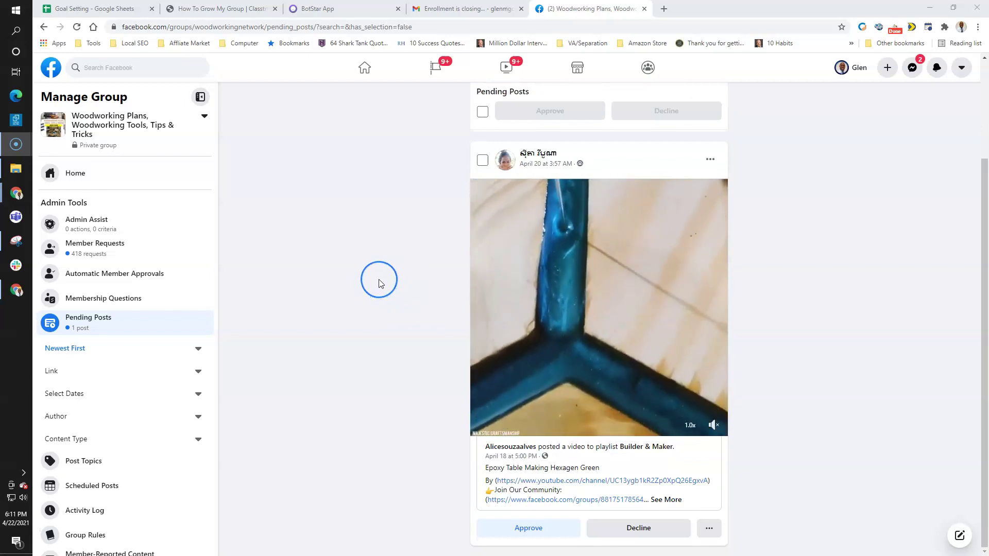
{"action": "left_click", "coordinate": [381, 285]}
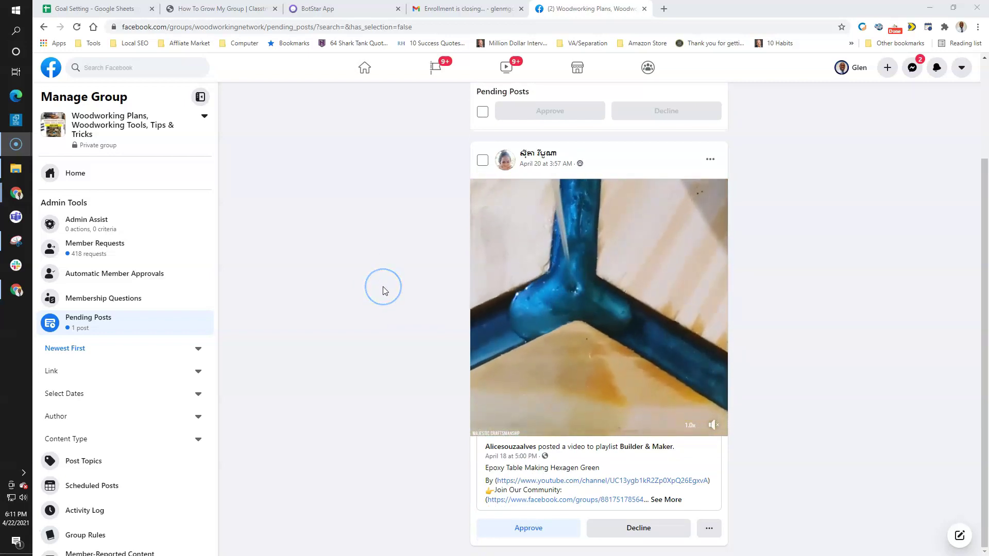
{"action": "left_click", "coordinate": [371, 287]}
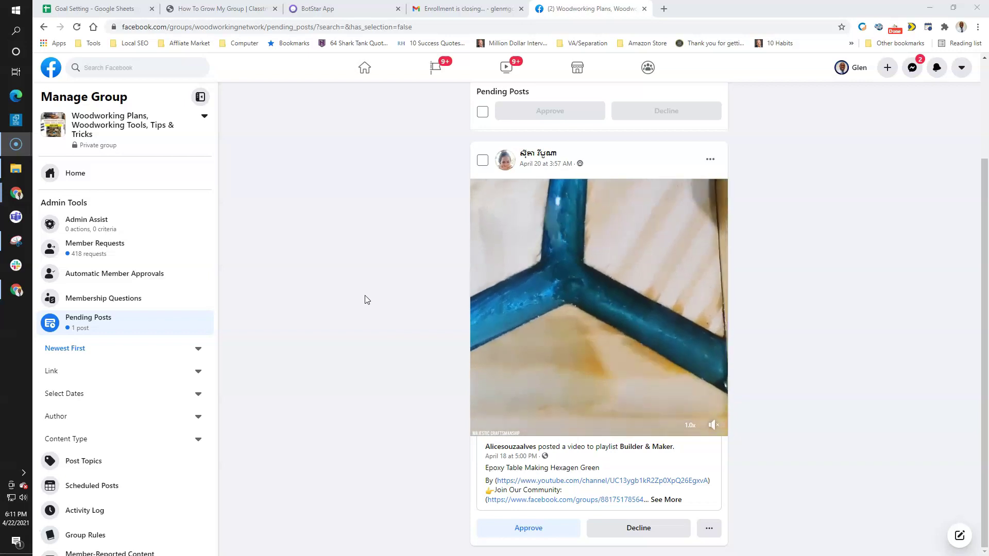
{"action": "left_click", "coordinate": [356, 298]}
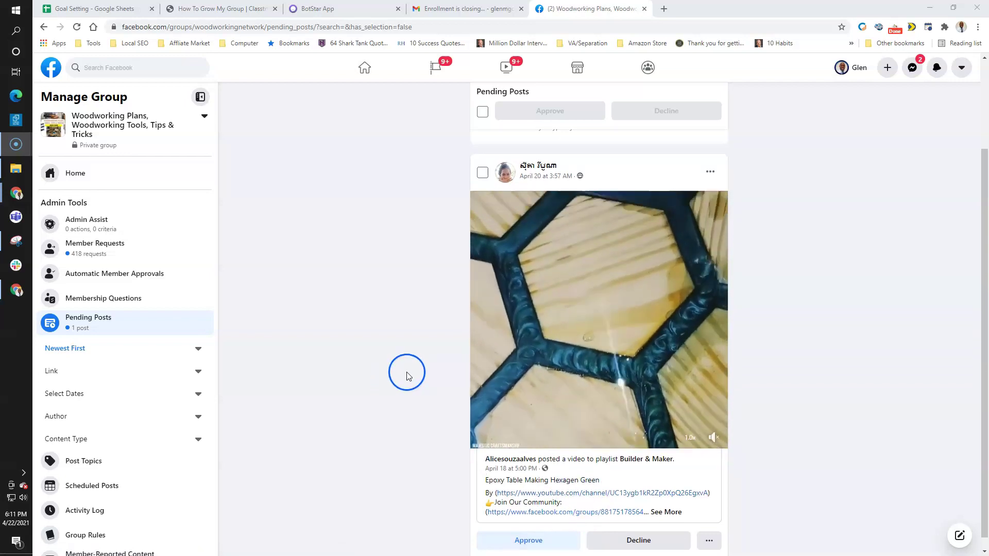
Open Admin Assist and go through its introduction to the preset decline options.
{"action": "left_click", "coordinate": [75, 221]}
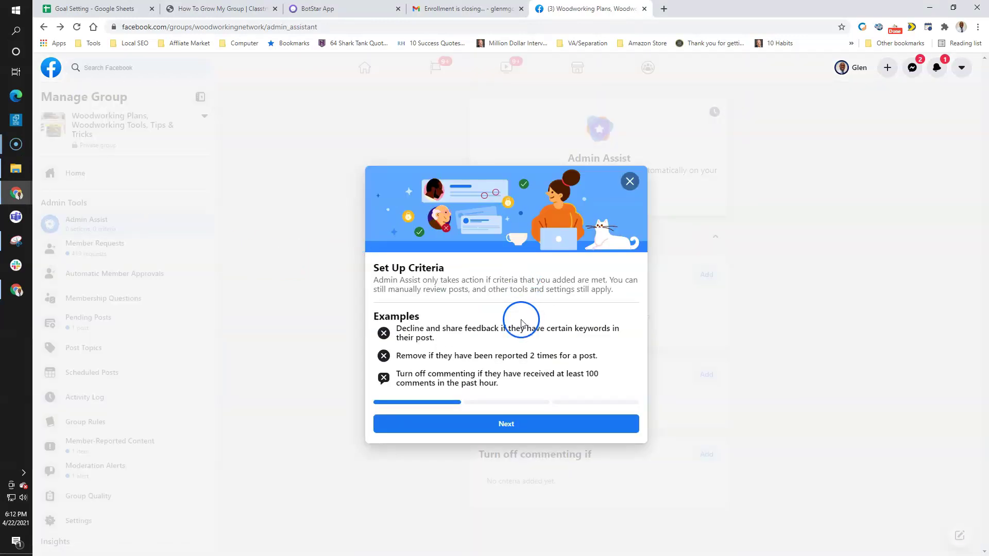
{"action": "left_click", "coordinate": [500, 429]}
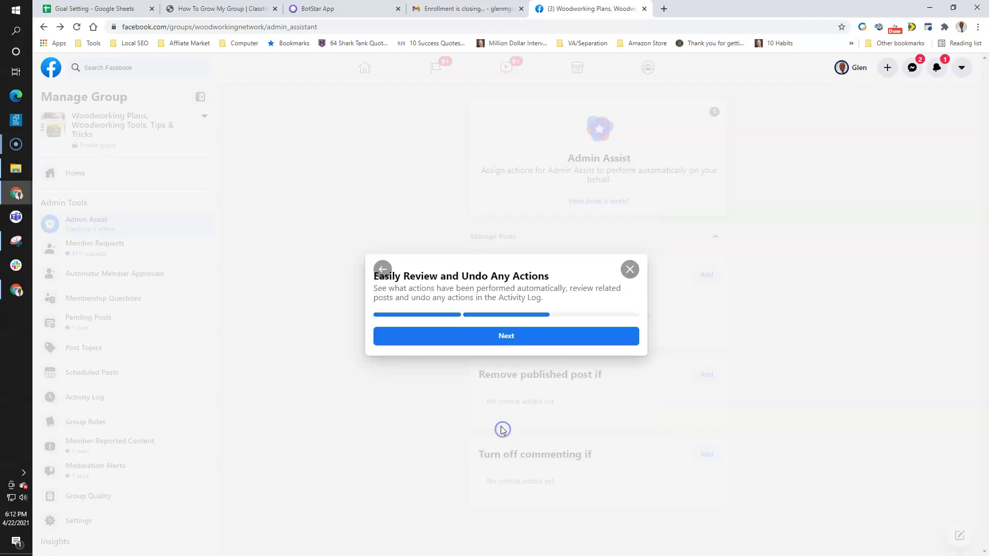
{"action": "left_click", "coordinate": [491, 380]}
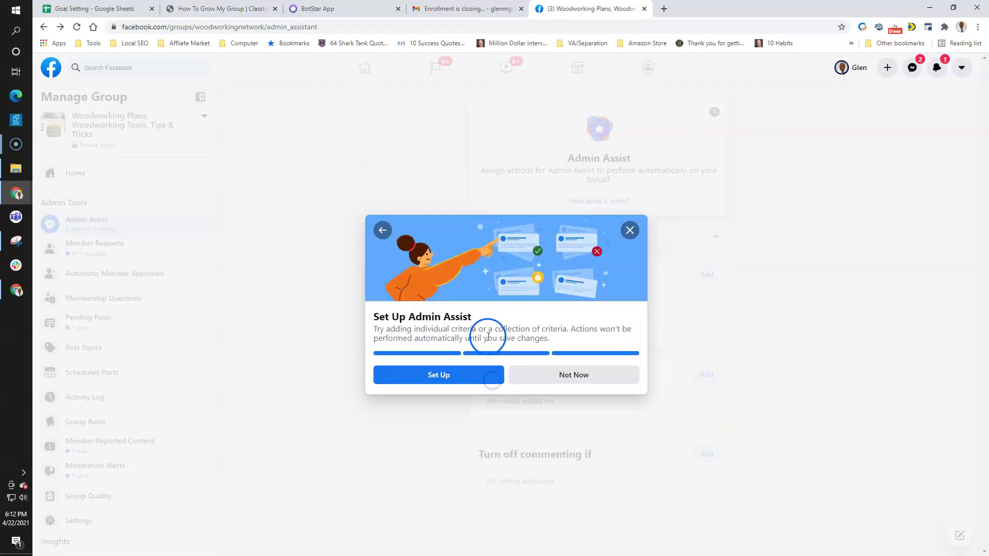
{"action": "left_click", "coordinate": [471, 380]}
{"action": "mouse_move", "coordinate": [474, 318]}
{"action": "left_mouse_down"}
{"action": "mouse_move", "coordinate": [472, 293]}
{"action": "mouse_move", "coordinate": [473, 302]}
{"action": "left_mouse_up"}
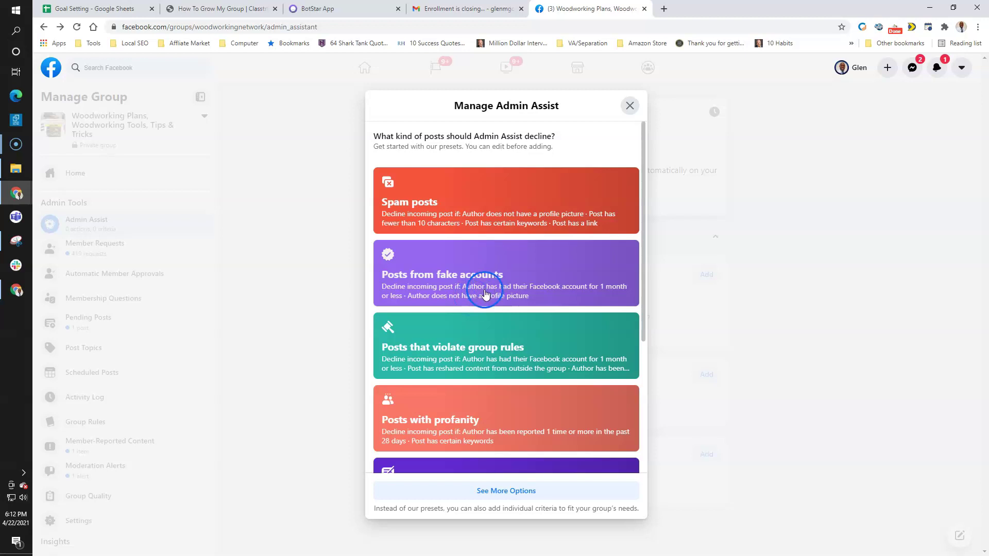
{"action": "scroll", "coordinate": [485, 320], "scroll_direction": "down", "scroll_amount": 3}
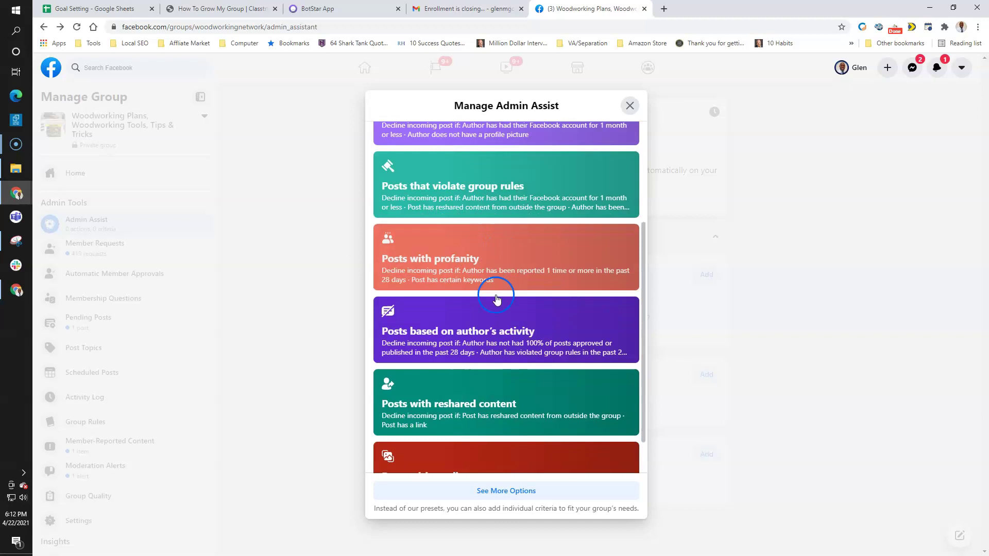
{"action": "scroll", "coordinate": [505, 289], "scroll_direction": "down", "scroll_amount": 1}
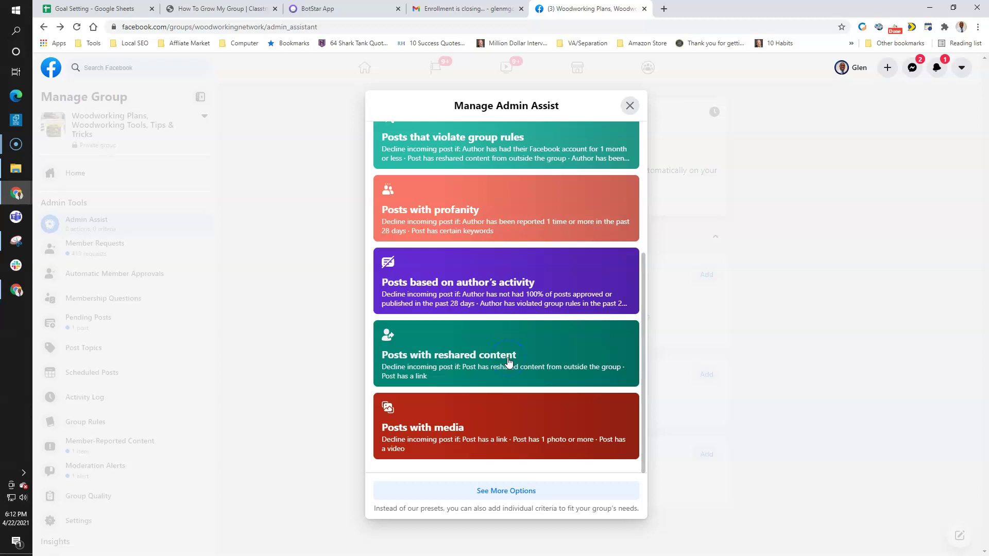
{"action": "scroll", "coordinate": [492, 253], "scroll_direction": "up", "scroll_amount": 4}
{"action": "scroll", "coordinate": [489, 267], "scroll_direction": "down", "scroll_amount": 4}
{"action": "scroll", "coordinate": [512, 323], "scroll_direction": "up", "scroll_amount": 4}
{"action": "scroll", "coordinate": [512, 201], "scroll_direction": "down", "scroll_amount": 2}
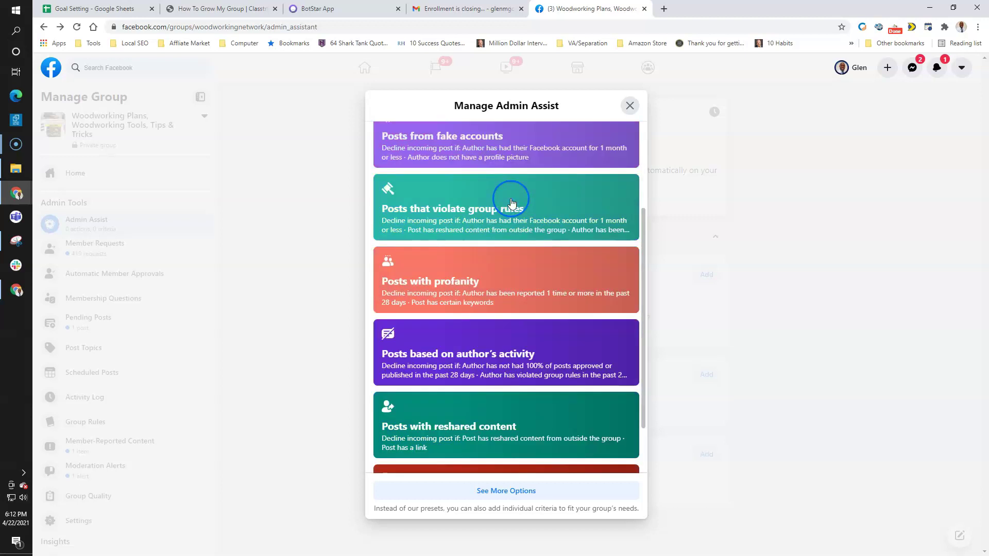
{"action": "scroll", "coordinate": [511, 201], "scroll_direction": "down", "scroll_amount": 2}
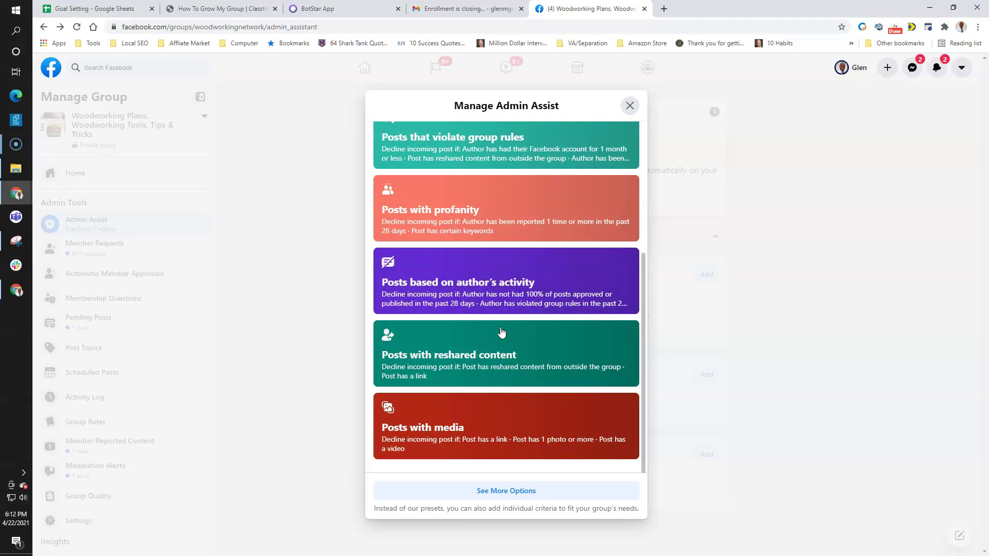
Apply the 'Posts with reshared content' preset to decline posts with links or outside reshares.
{"action": "left_click", "coordinate": [525, 361]}
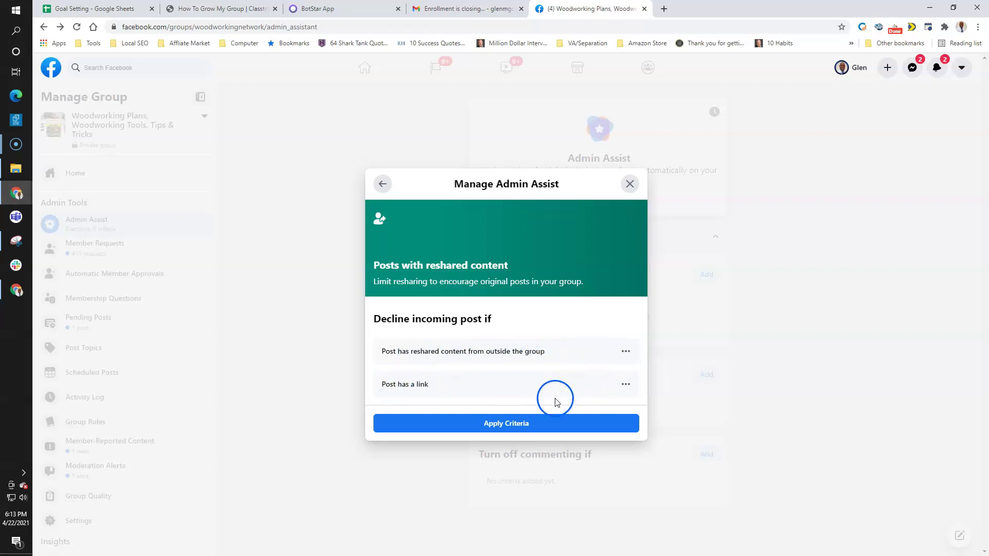
{"action": "left_click", "coordinate": [512, 422]}
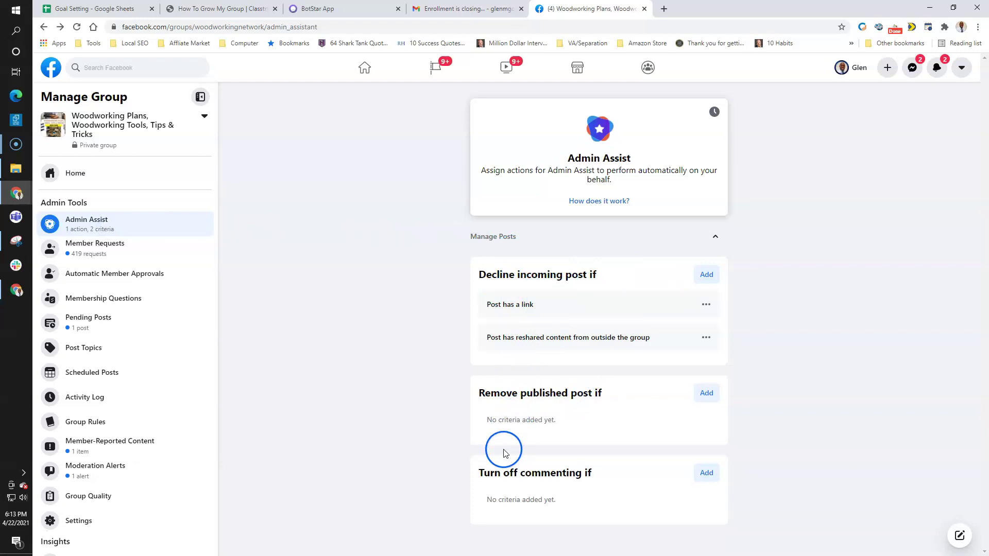
{"action": "left_click", "coordinate": [706, 275]}
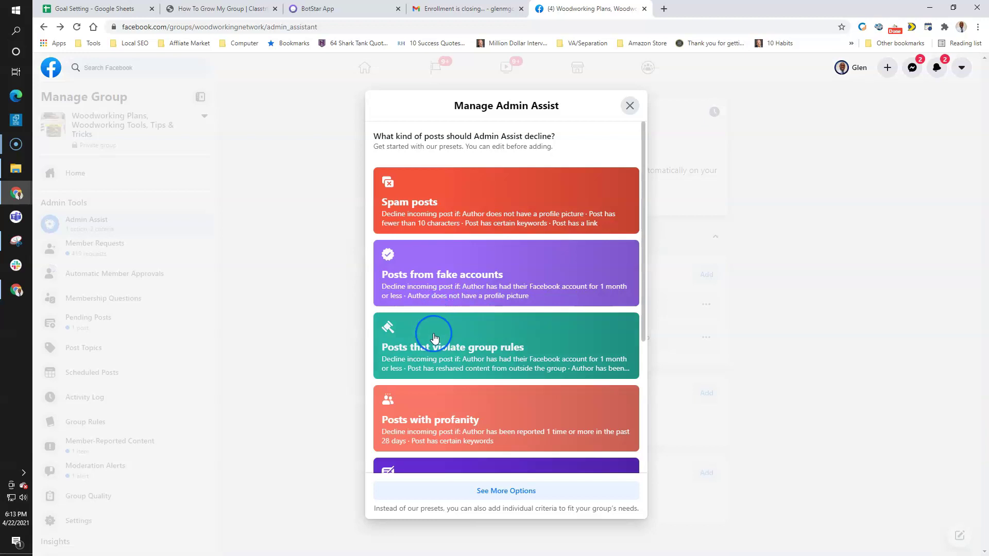
{"action": "scroll", "coordinate": [443, 322], "scroll_direction": "down", "scroll_amount": 2}
{"action": "scroll", "coordinate": [444, 325], "scroll_direction": "up", "scroll_amount": 1}
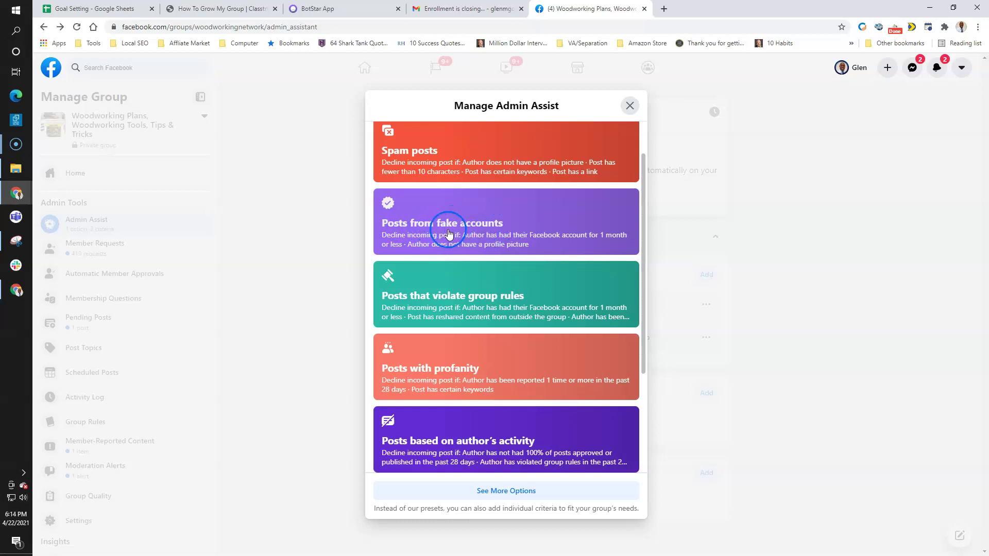
{"action": "scroll", "coordinate": [412, 225], "scroll_direction": "down", "scroll_amount": 2}
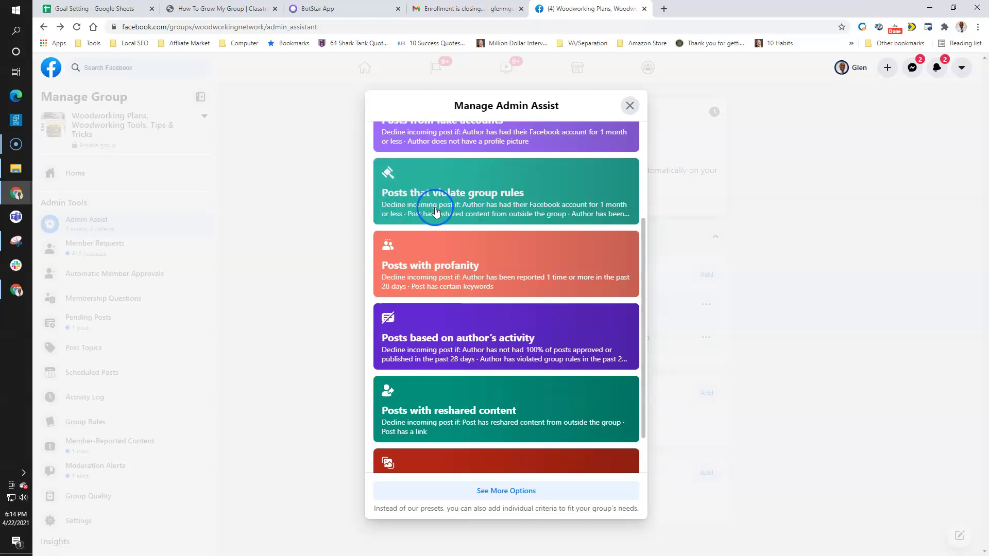
{"action": "scroll", "coordinate": [448, 222], "scroll_direction": "down", "scroll_amount": 1}
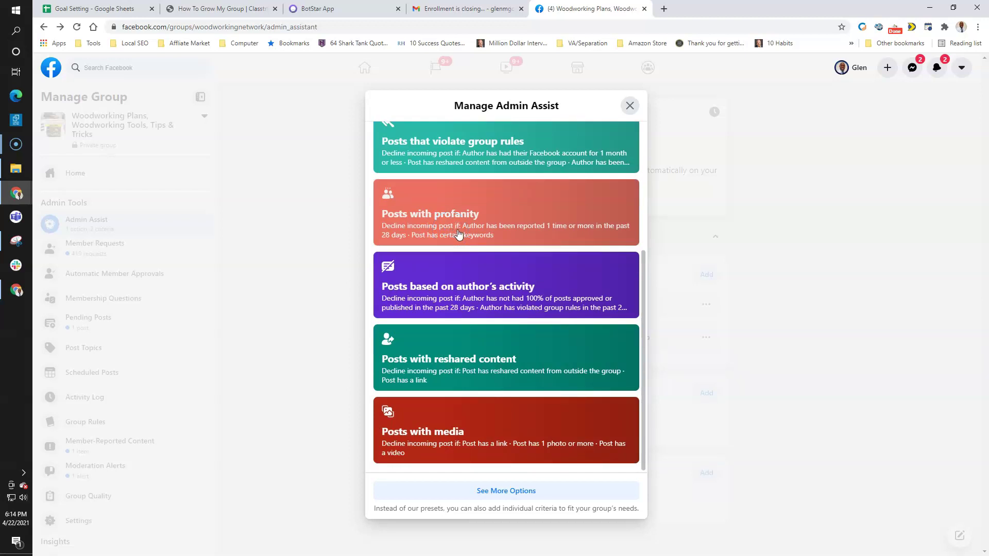
{"action": "scroll", "coordinate": [458, 234], "scroll_direction": "down", "scroll_amount": 1}
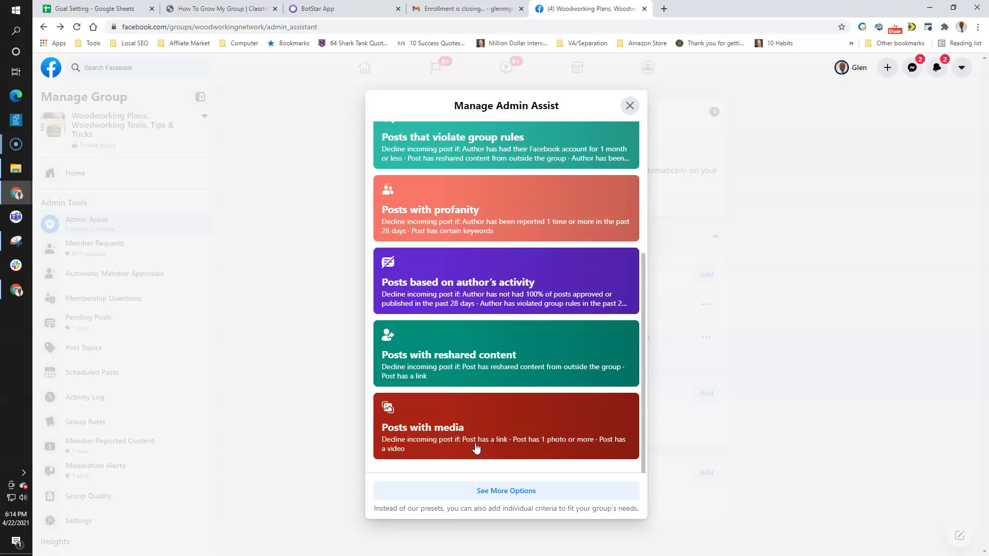
{"action": "scroll", "coordinate": [477, 448], "scroll_direction": "up", "scroll_amount": 4}
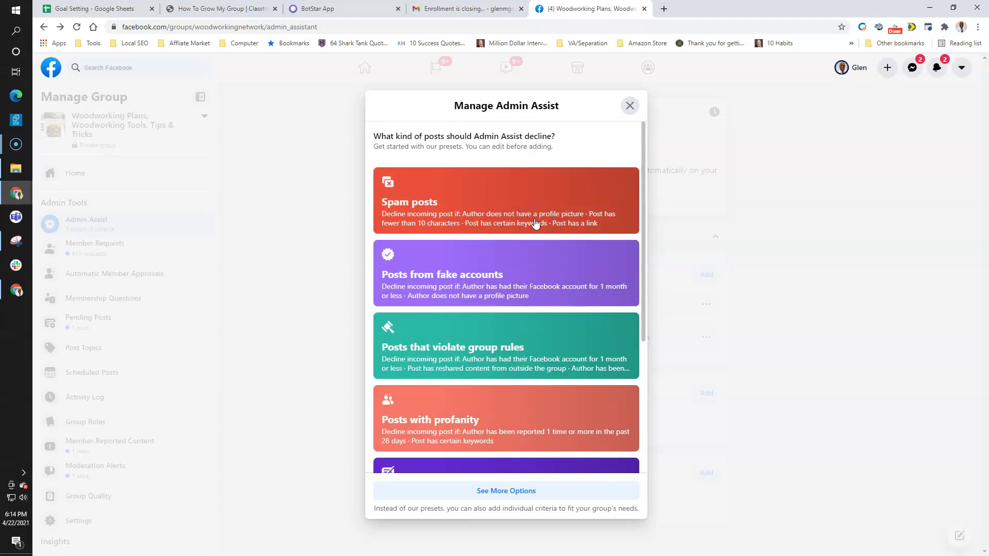
{"action": "left_click", "coordinate": [456, 224]}
Open the Spam posts preset and delete its 'fewer than 10 characters' criterion.
{"action": "left_click", "coordinate": [505, 225]}
{"action": "left_click", "coordinate": [505, 223]}
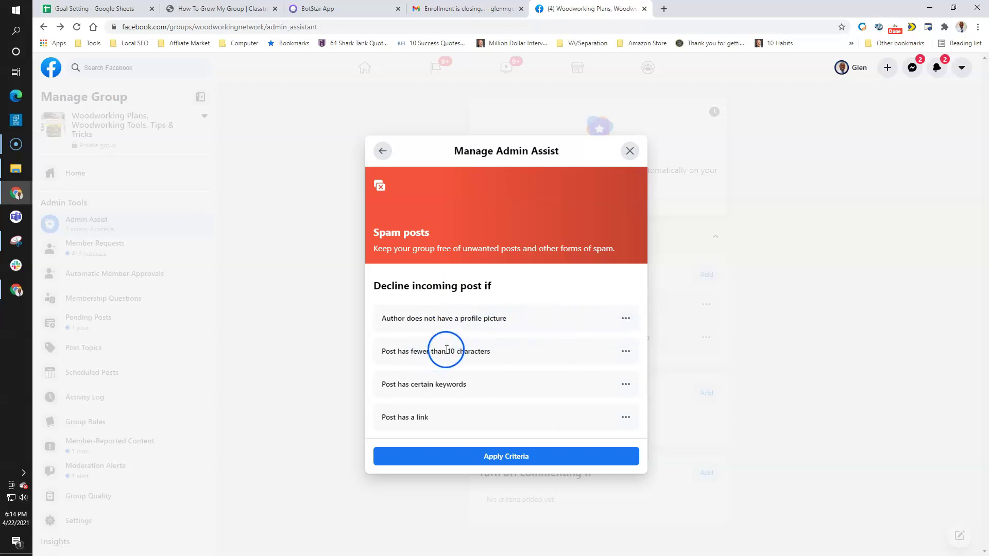
{"action": "left_click", "coordinate": [625, 351]}
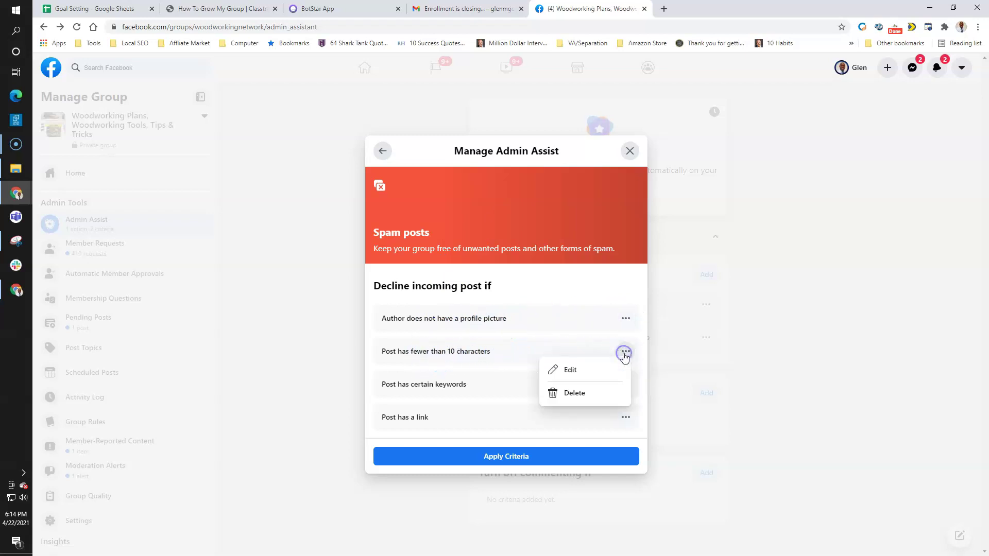
{"action": "left_click", "coordinate": [562, 395]}
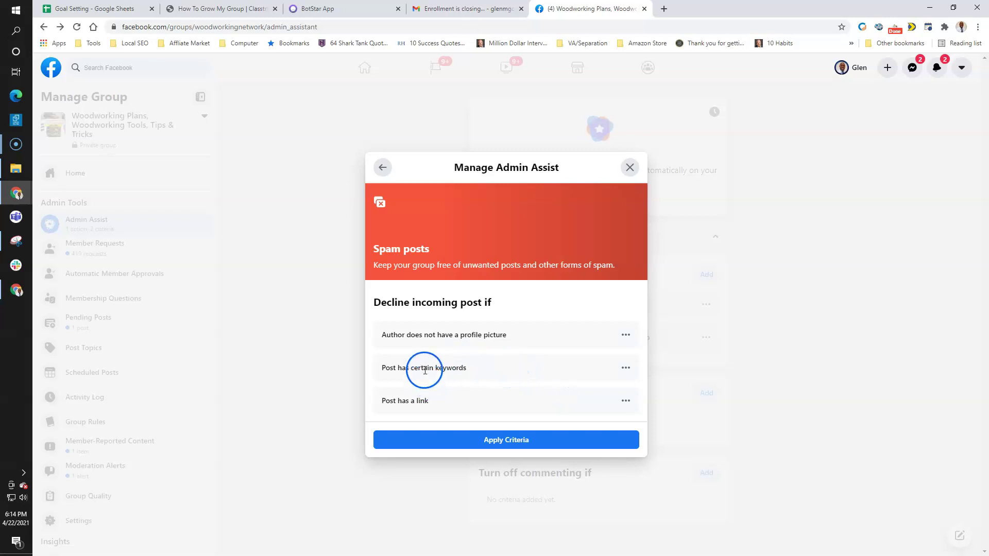
Edit the certain-keywords criterion and add the keyword 'teds woodworking'.
{"action": "left_click", "coordinate": [625, 371]}
{"action": "left_click", "coordinate": [571, 384]}
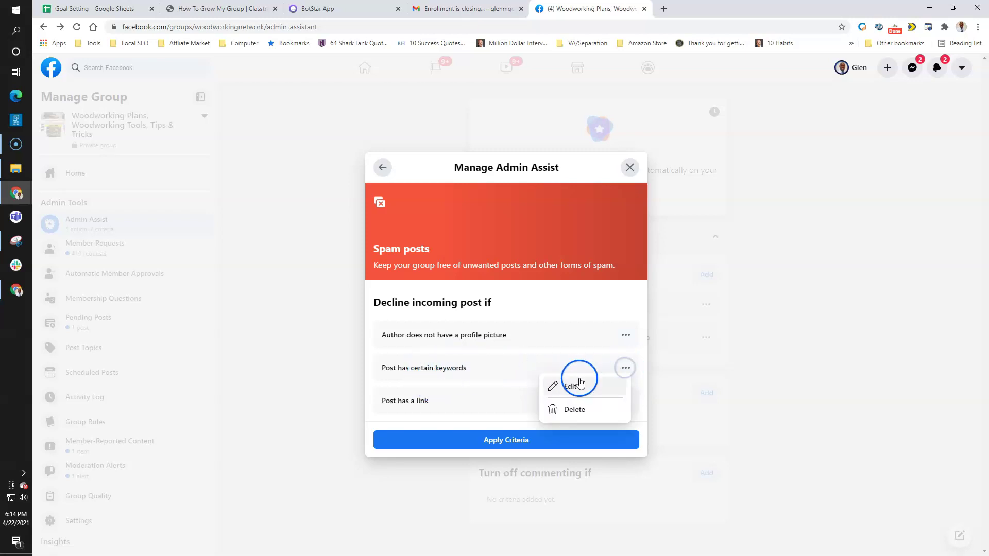
{"action": "left_click", "coordinate": [513, 336]}
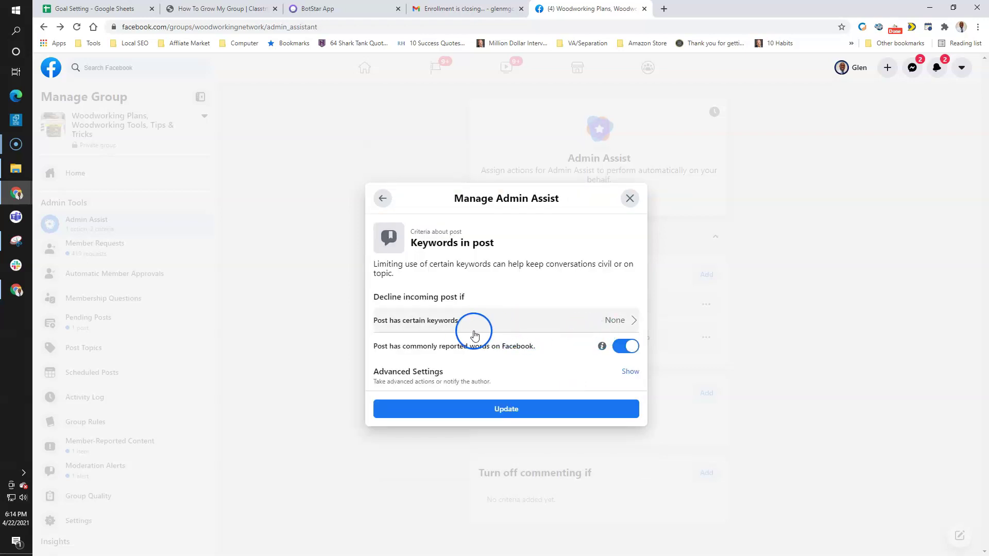
{"action": "left_click", "coordinate": [446, 321]}
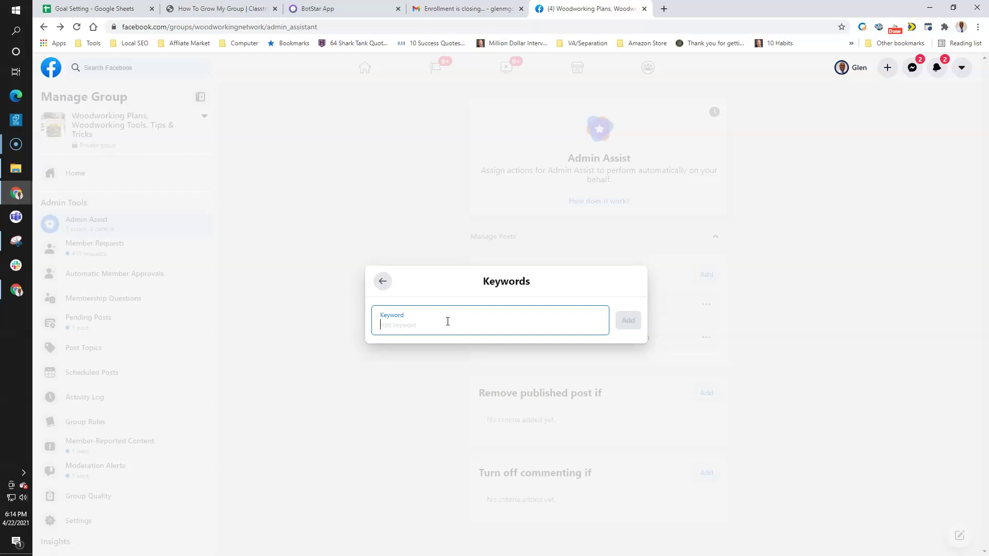
{"action": "type", "text": "teds woo"}
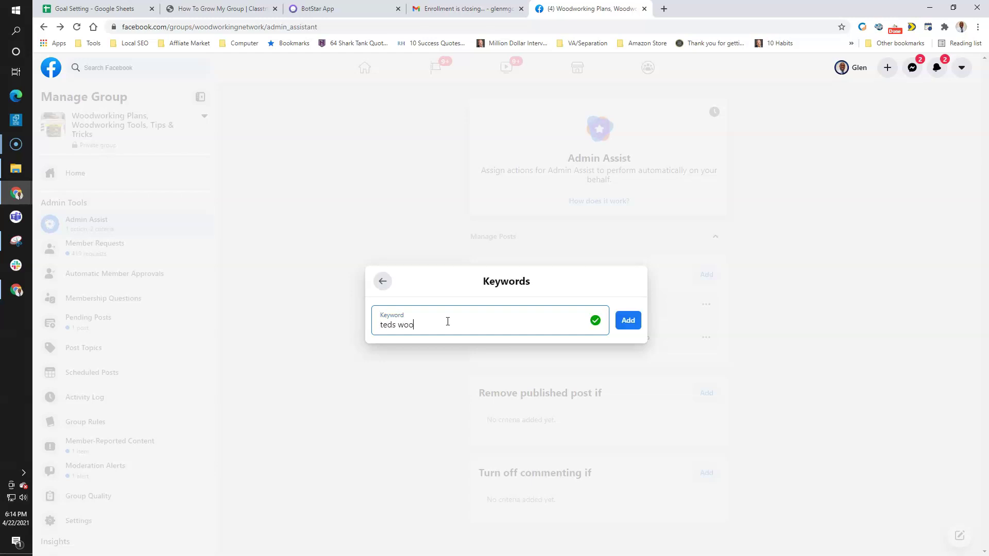
{"action": "type", "text": "dworking"}
{"action": "left_click", "coordinate": [628, 320]}
Add the keywords bitly, forex and whatsapp, then return to the criterion.
{"action": "left_click", "coordinate": [423, 307]}
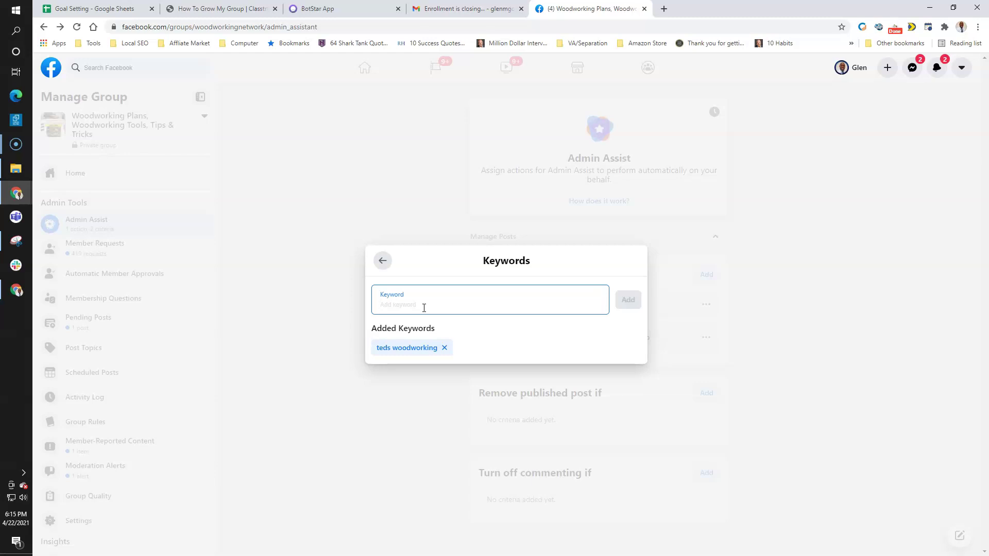
{"action": "type", "text": "bitly"}
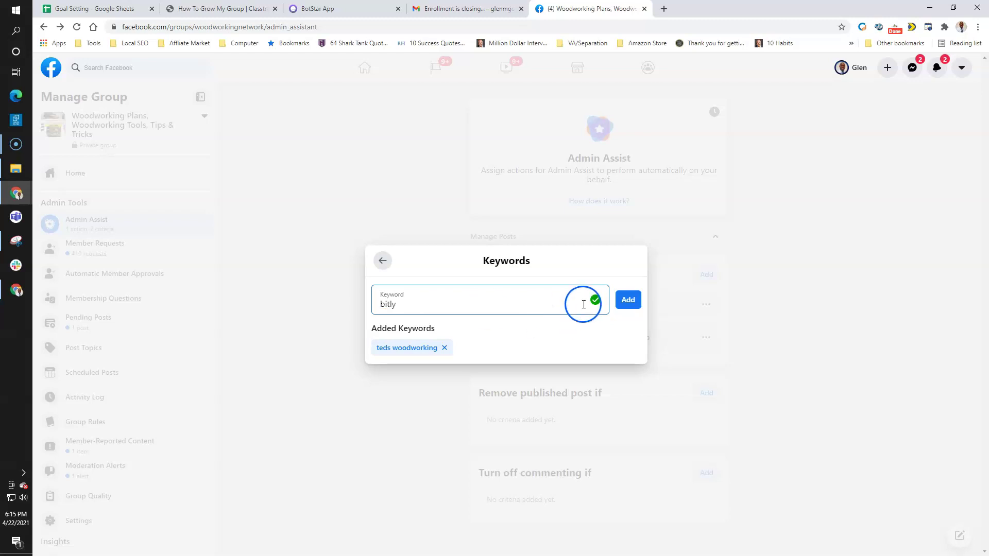
{"action": "left_click", "coordinate": [624, 300]}
{"action": "left_click", "coordinate": [455, 305]}
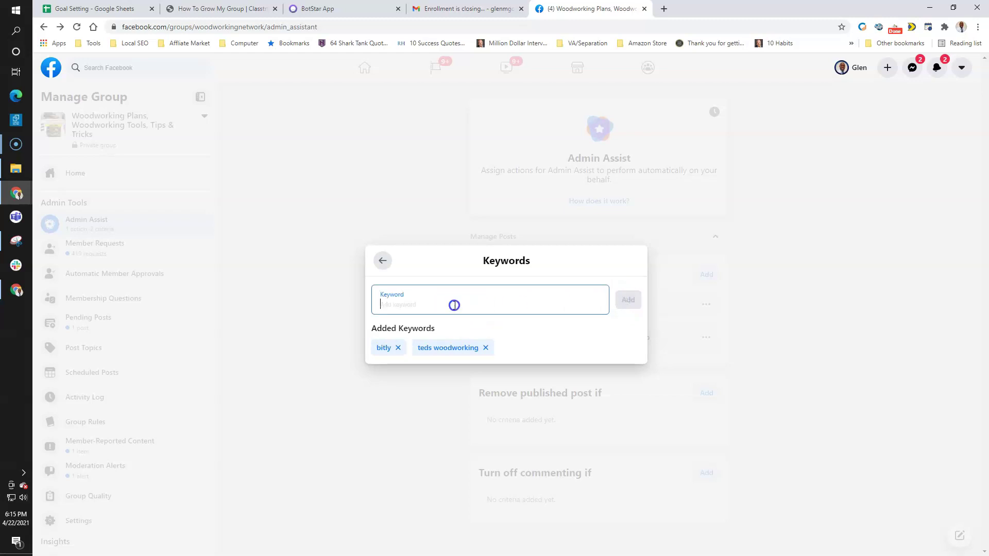
{"action": "type", "text": "forex"}
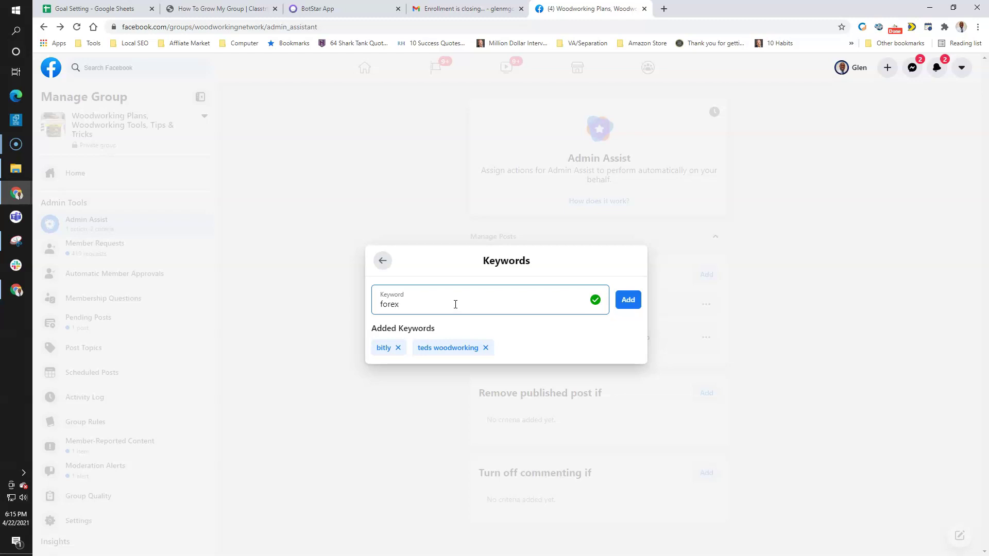
{"action": "left_click", "coordinate": [627, 302]}
{"action": "left_click", "coordinate": [439, 297]}
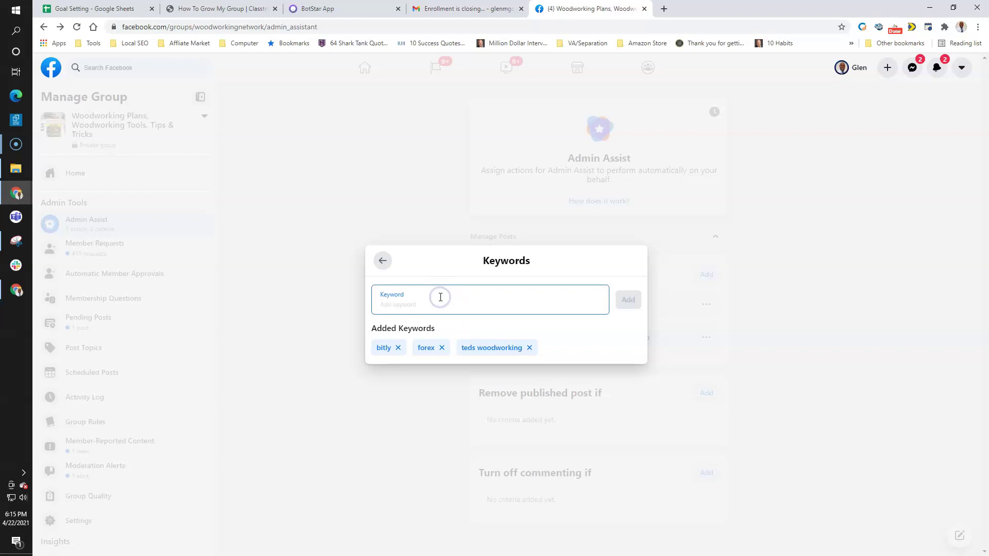
{"action": "type", "text": "whatsapp"}
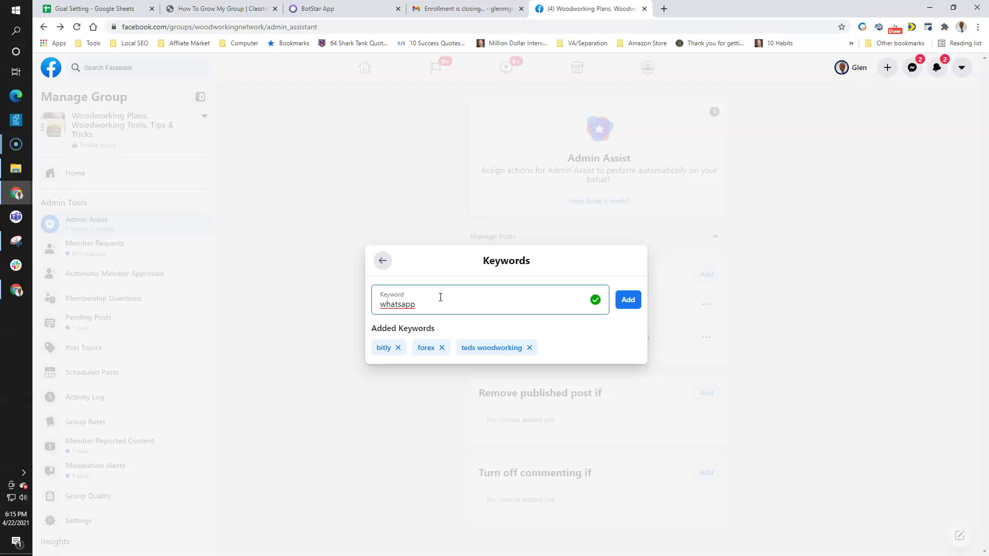
{"action": "left_click", "coordinate": [628, 299]}
{"action": "left_click", "coordinate": [492, 304]}
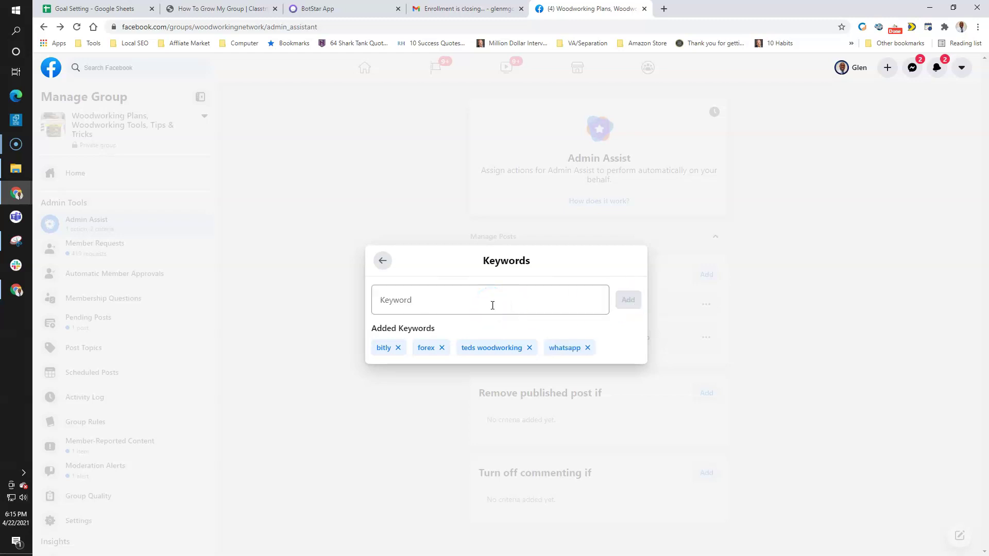
{"action": "left_click", "coordinate": [492, 305]}
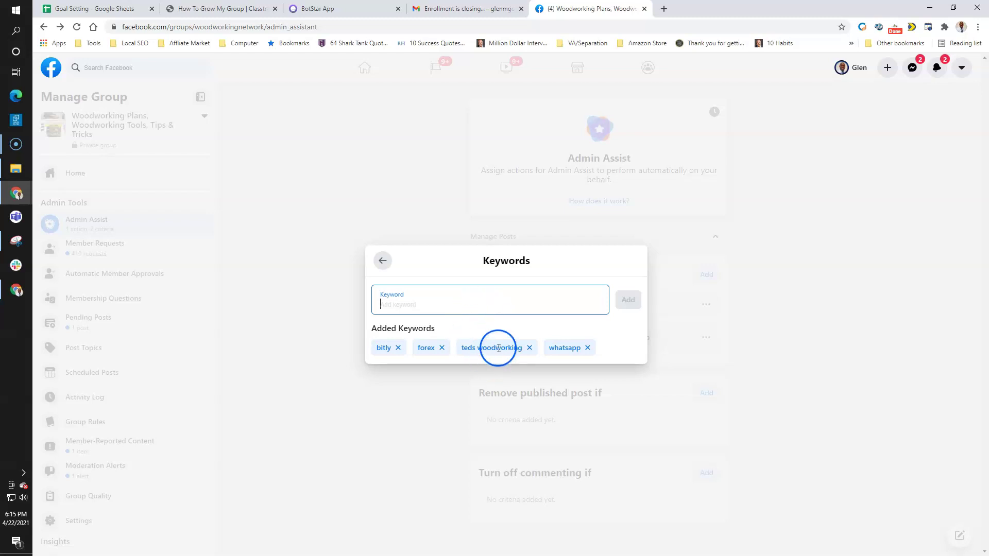
{"action": "left_click", "coordinate": [383, 261]}
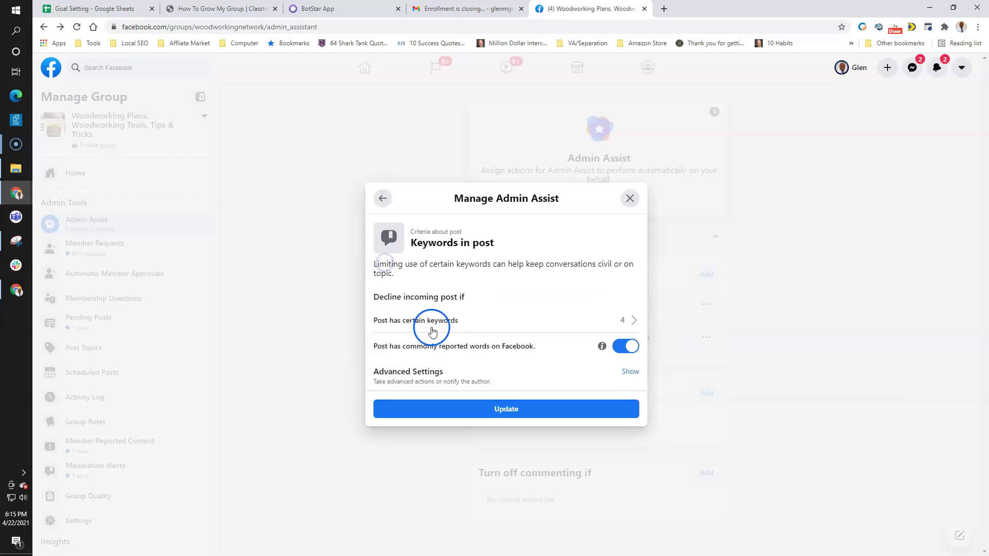
Save the keyword criterion changes and apply the Spam posts criteria to Admin Assist.
{"action": "left_click", "coordinate": [631, 371]}
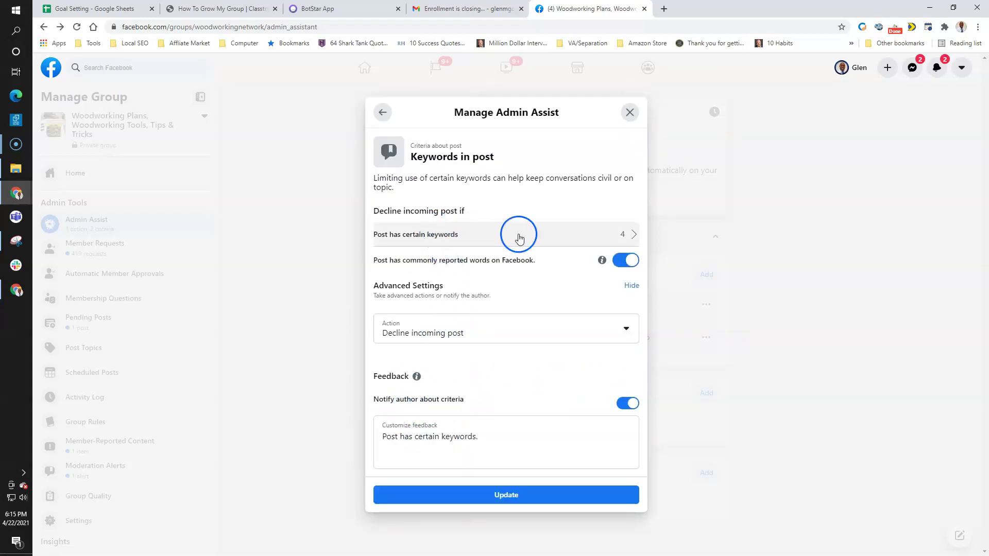
{"action": "left_click", "coordinate": [489, 499]}
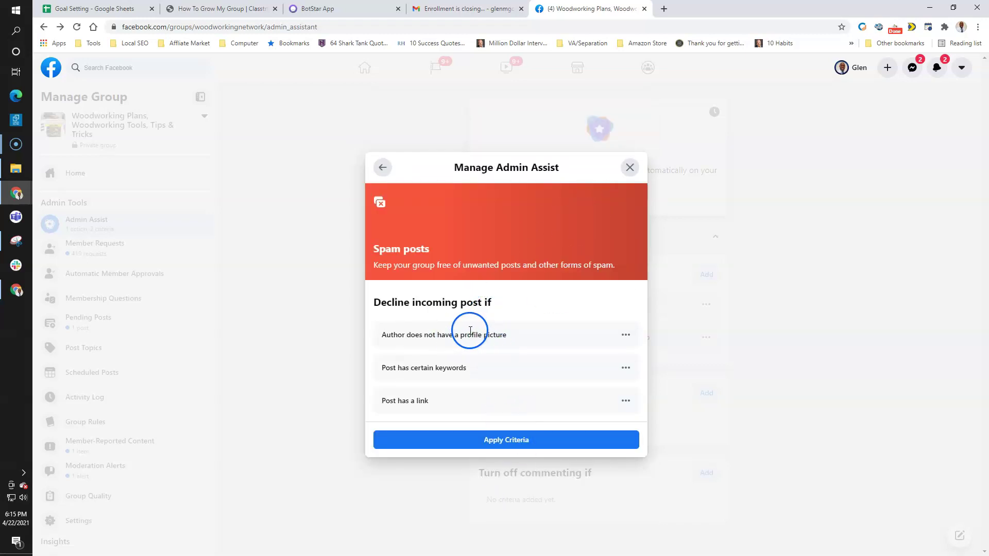
{"action": "left_click", "coordinate": [483, 440]}
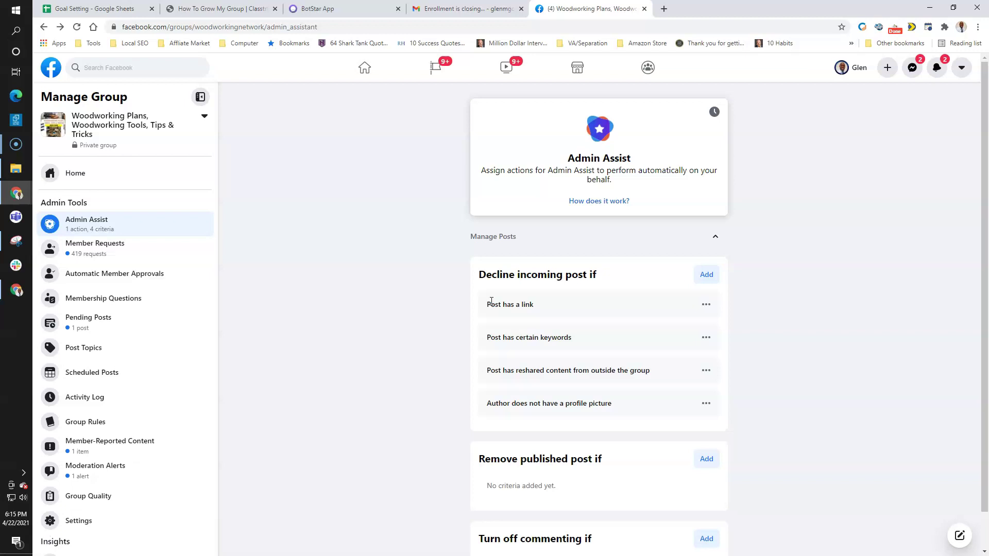
Close the New Notification popup.
{"action": "scroll", "coordinate": [491, 252], "scroll_direction": "down", "scroll_amount": 1}
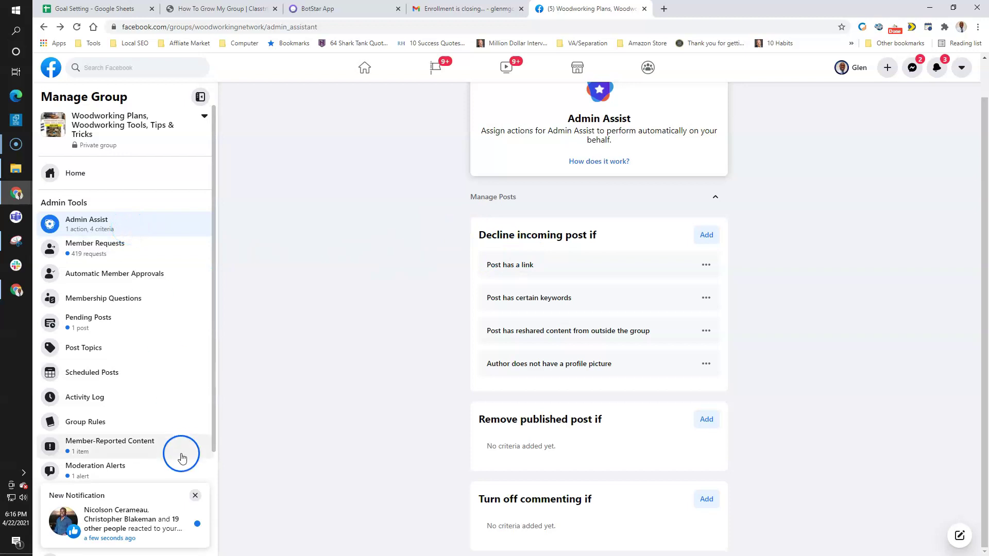
{"action": "left_click", "coordinate": [195, 496]}
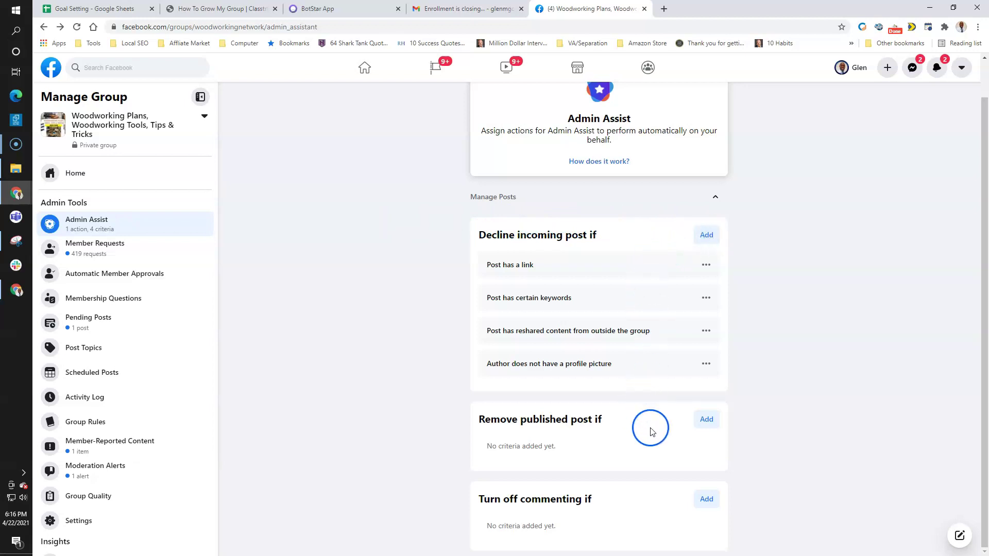
Add a commenting rule by choosing the 'Posts with harmful content' preset.
{"action": "left_click", "coordinate": [707, 499]}
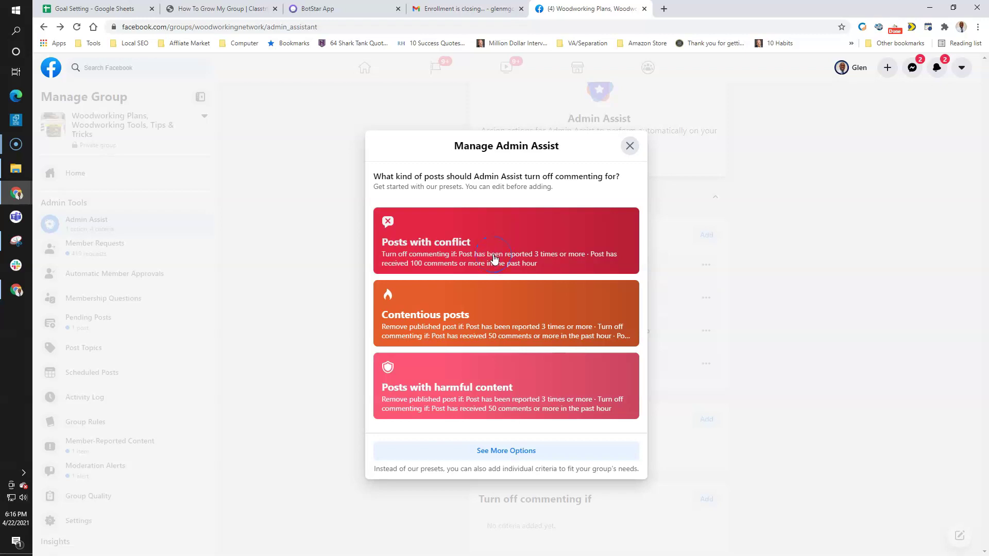
{"action": "left_click", "coordinate": [473, 400]}
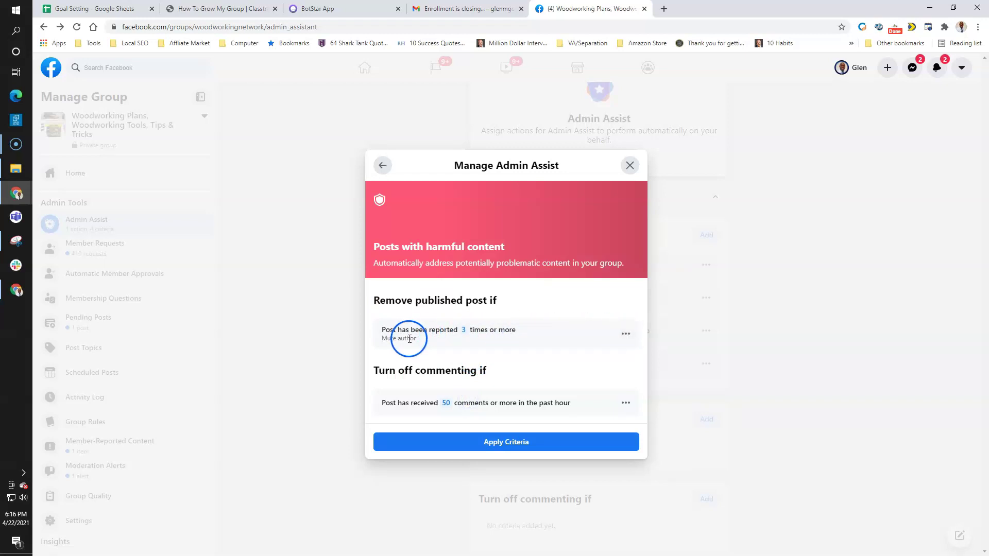
Set the 3-report rule to remove the post and mute the author, with feedback 'See group rules'.
{"action": "left_click", "coordinate": [626, 333]}
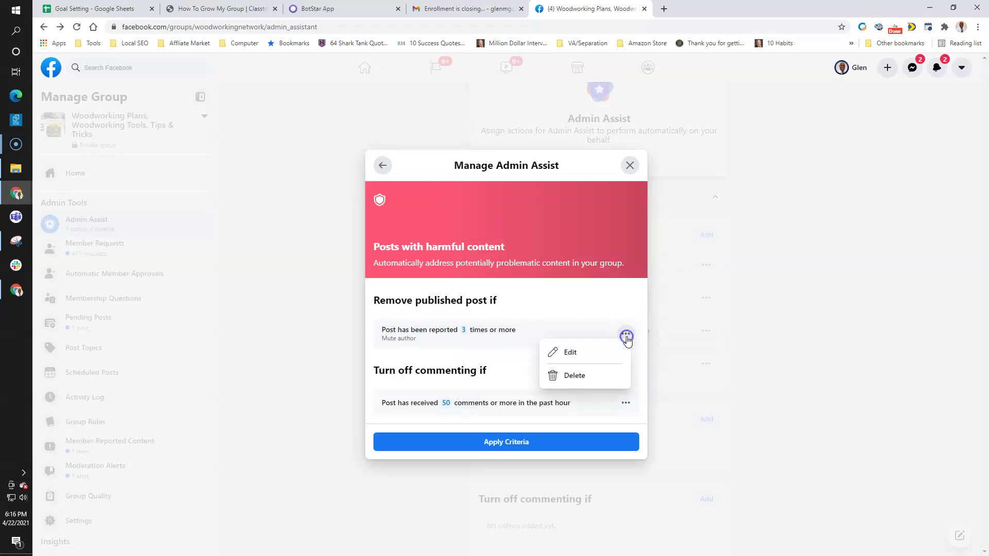
{"action": "left_click", "coordinate": [596, 353]}
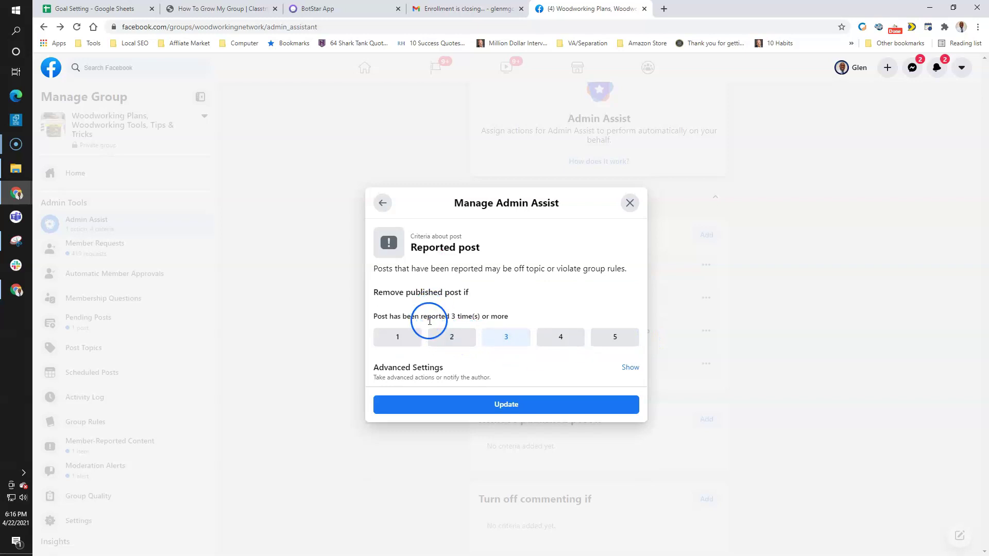
{"action": "left_click", "coordinate": [630, 367]}
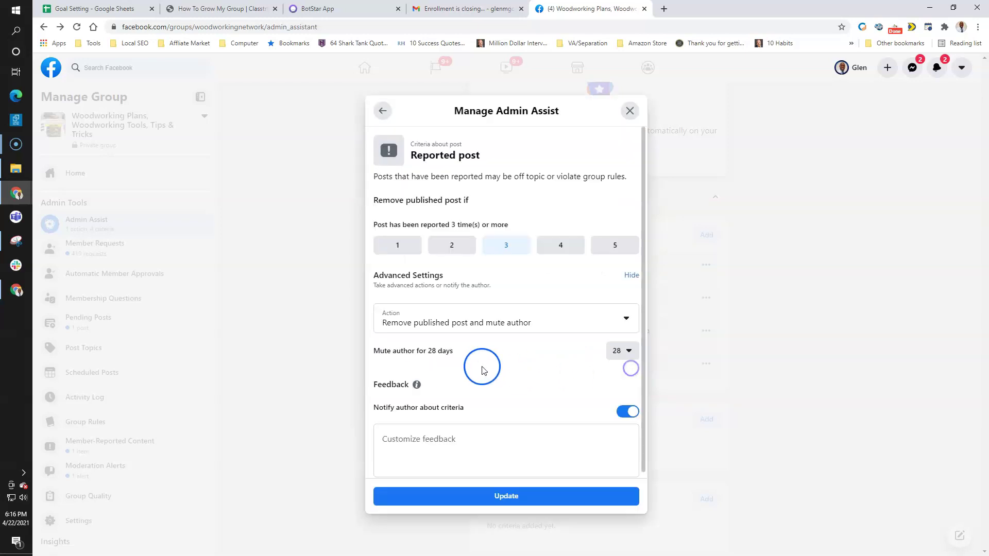
{"action": "left_click", "coordinate": [489, 330]}
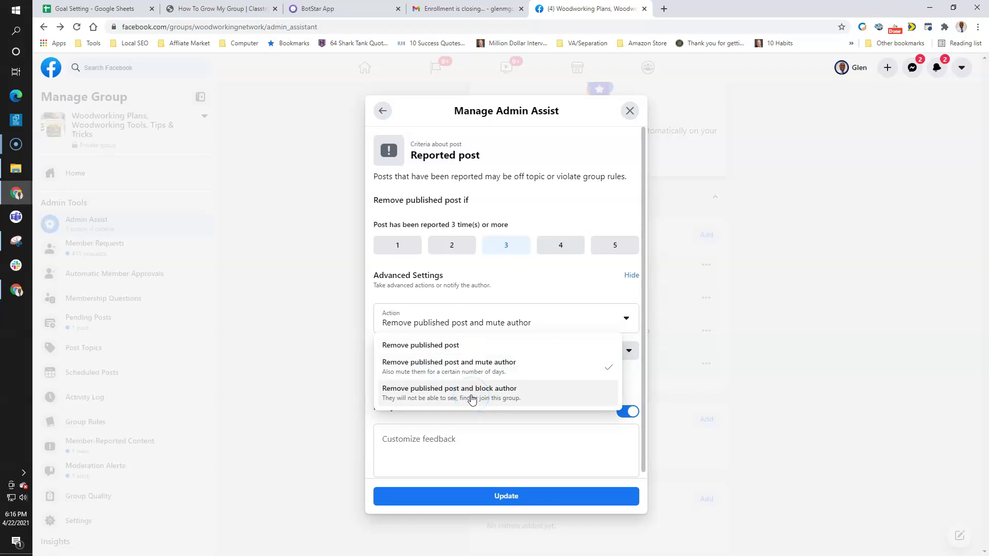
{"action": "left_click", "coordinate": [473, 367]}
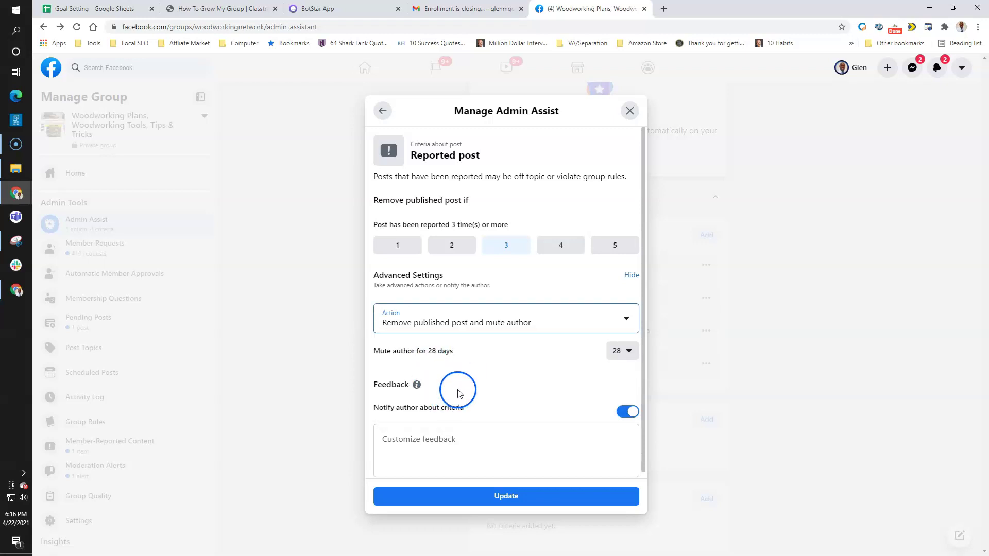
{"action": "left_click", "coordinate": [469, 445]}
{"action": "left_click", "coordinate": [472, 452]}
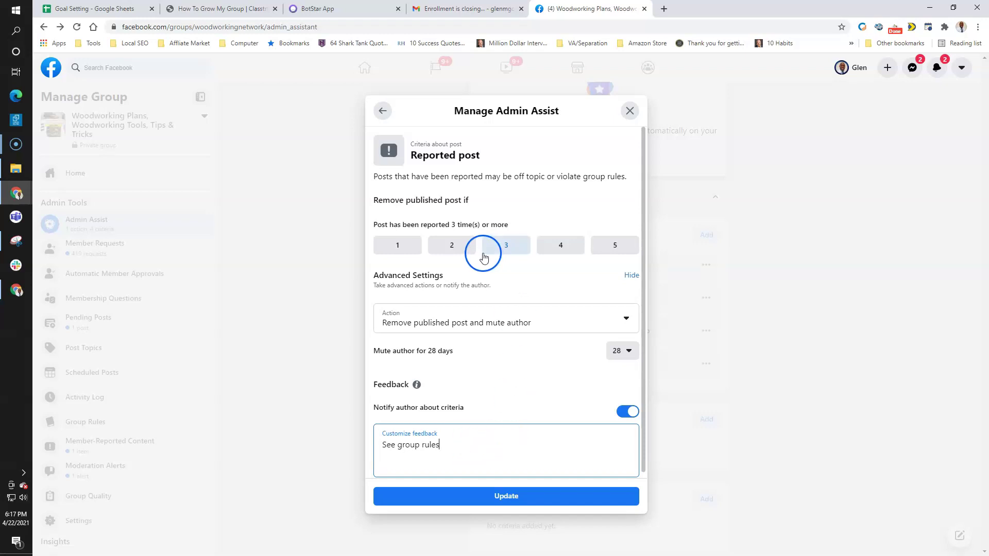
{"action": "left_click", "coordinate": [493, 502]}
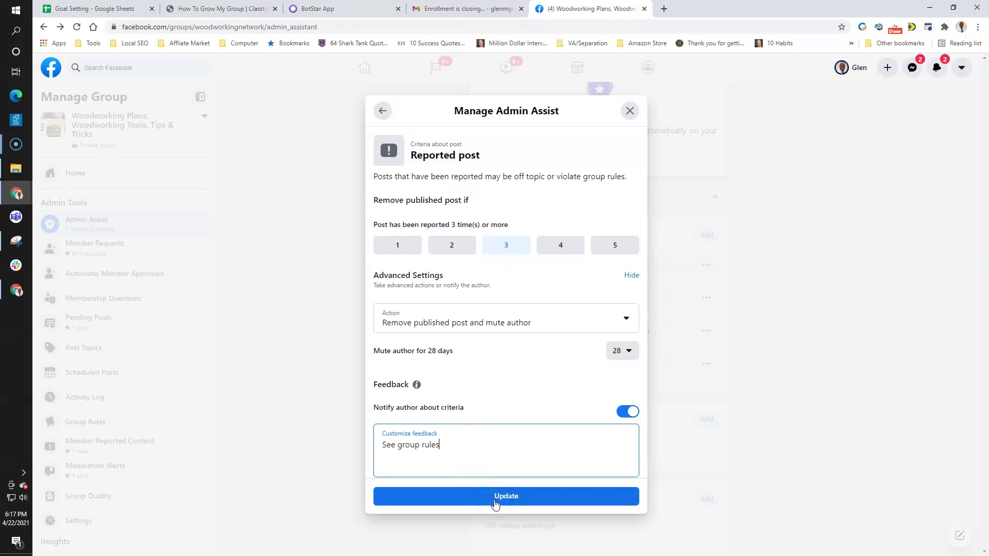
{"action": "left_click", "coordinate": [494, 499]}
{"action": "left_click", "coordinate": [476, 352]}
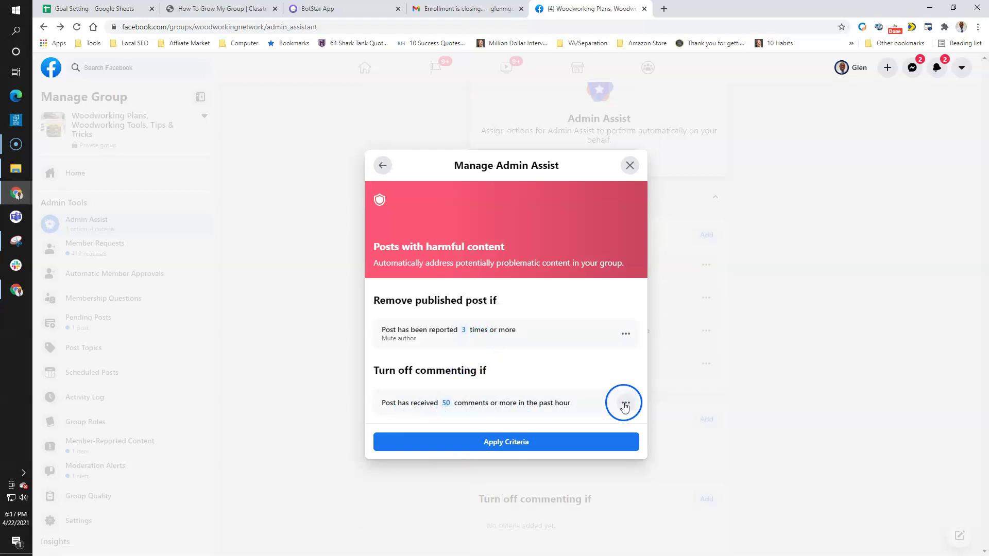
Delete the 50-comments commenting rule and apply the harmful-content criteria.
{"action": "left_click", "coordinate": [625, 405]}
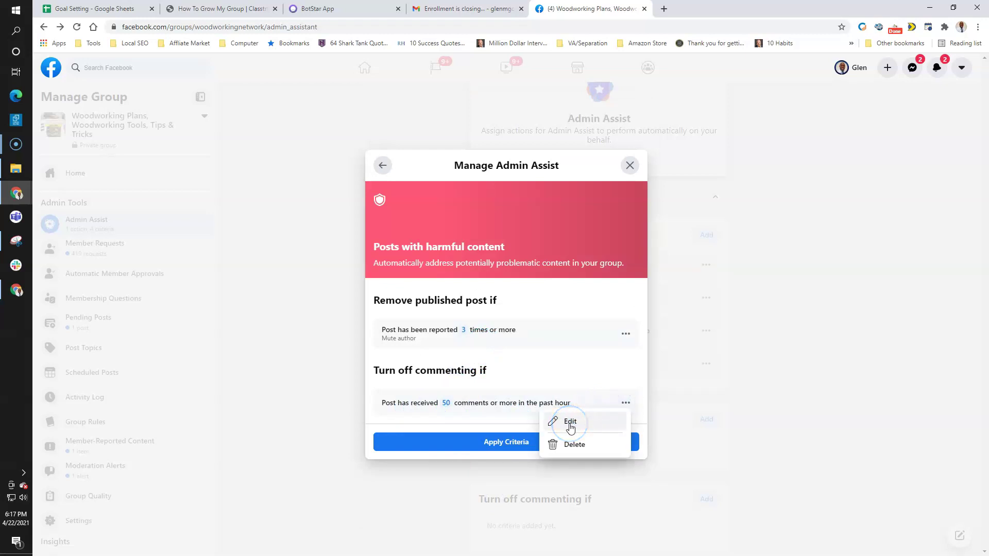
{"action": "left_click", "coordinate": [571, 445]}
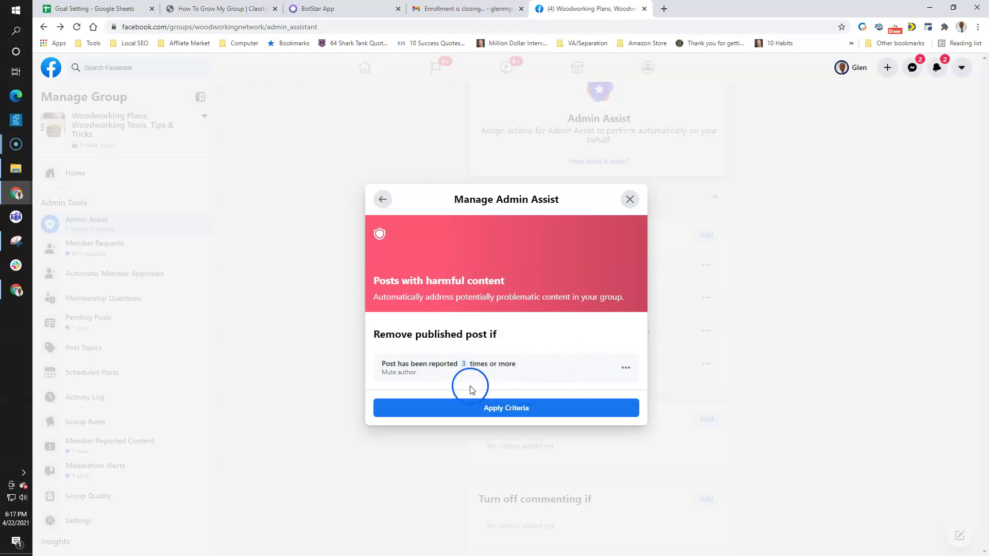
{"action": "left_click", "coordinate": [510, 410]}
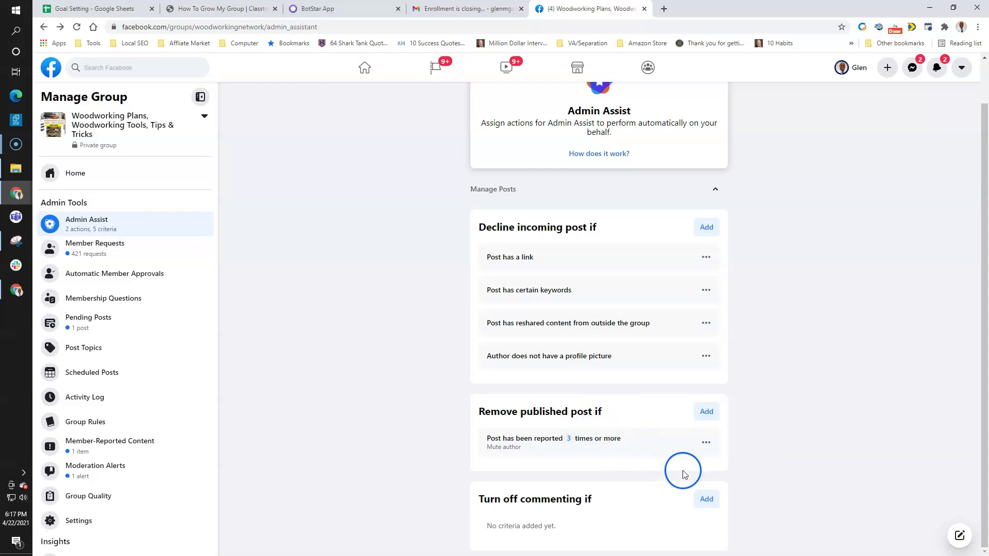
{"action": "left_click", "coordinate": [707, 500]}
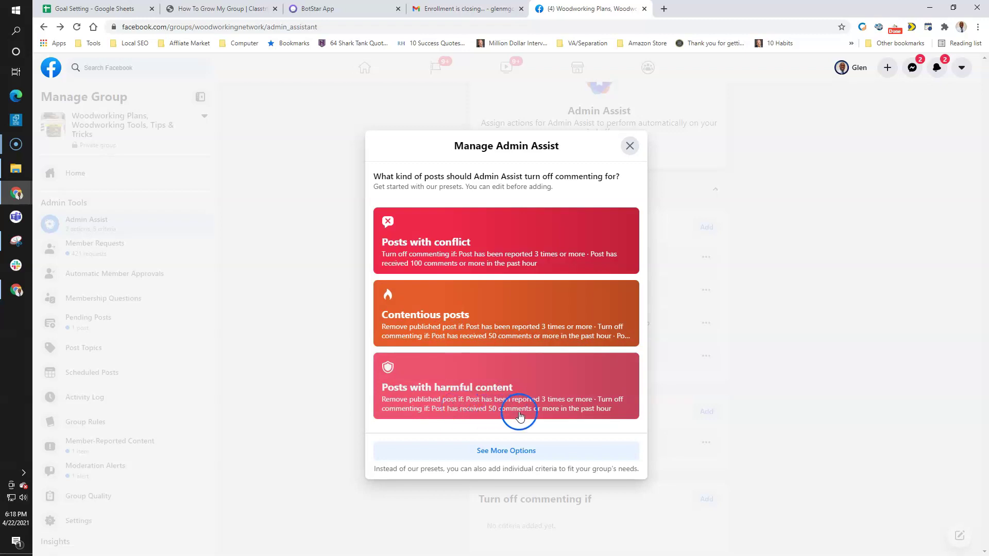
{"action": "left_click", "coordinate": [474, 308]}
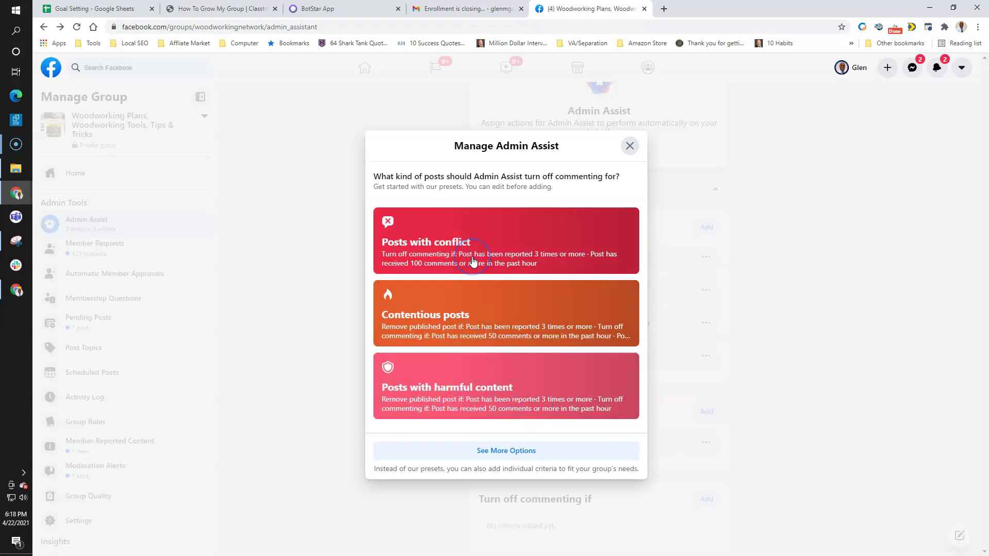
{"action": "left_click", "coordinate": [510, 450]}
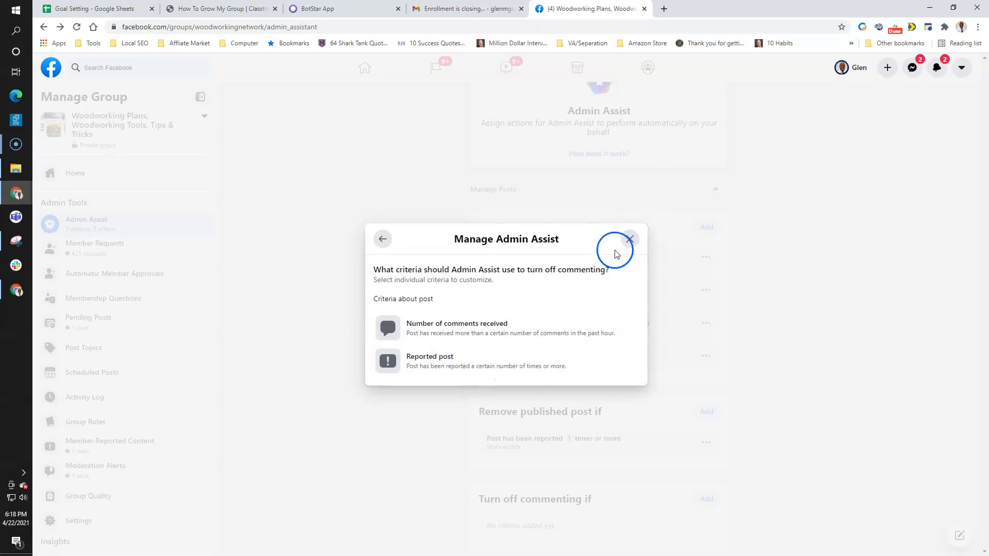
{"action": "left_click", "coordinate": [629, 238]}
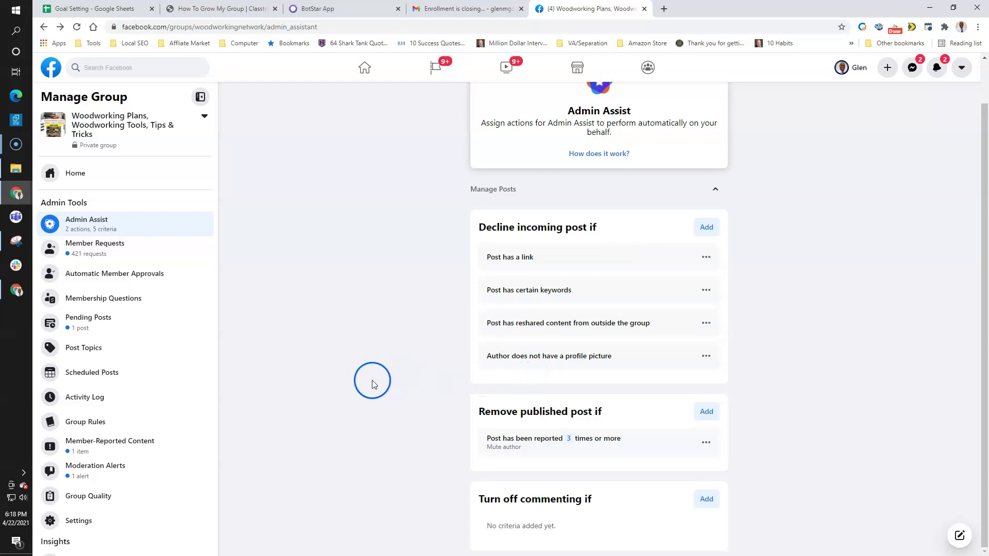
{"action": "scroll", "coordinate": [480, 340], "scroll_direction": "up", "scroll_amount": 1}
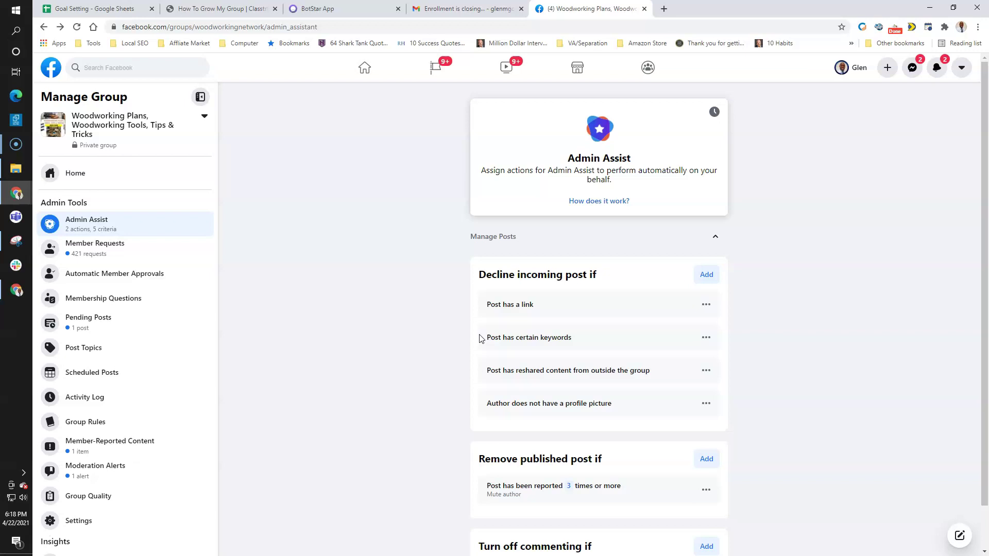
{"action": "scroll", "coordinate": [441, 375], "scroll_direction": "down", "scroll_amount": 1}
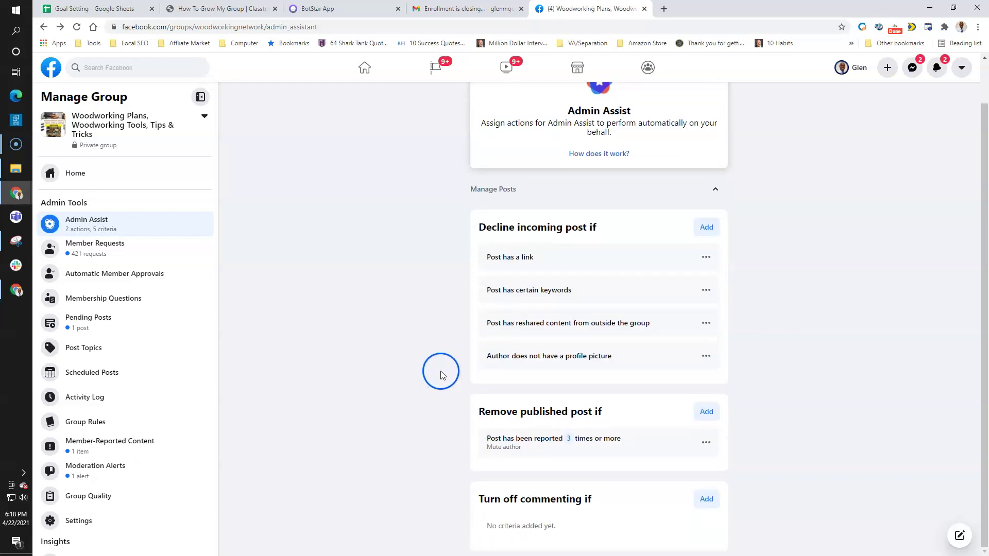